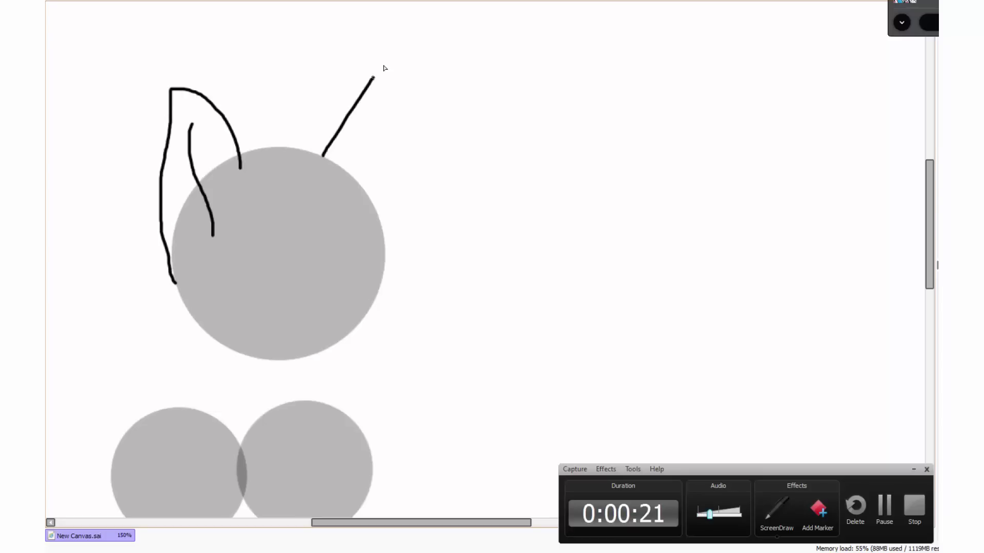
Redraw the horn as a pointed shape rising from the head circle, with two curved stripes across it.
key(ctrl+z)
mouse_move(323, 156)
mouse_down()
mouse_move(396, 85)
mouse_move(383, 143)
mouse_move(357, 183)
mouse_up()
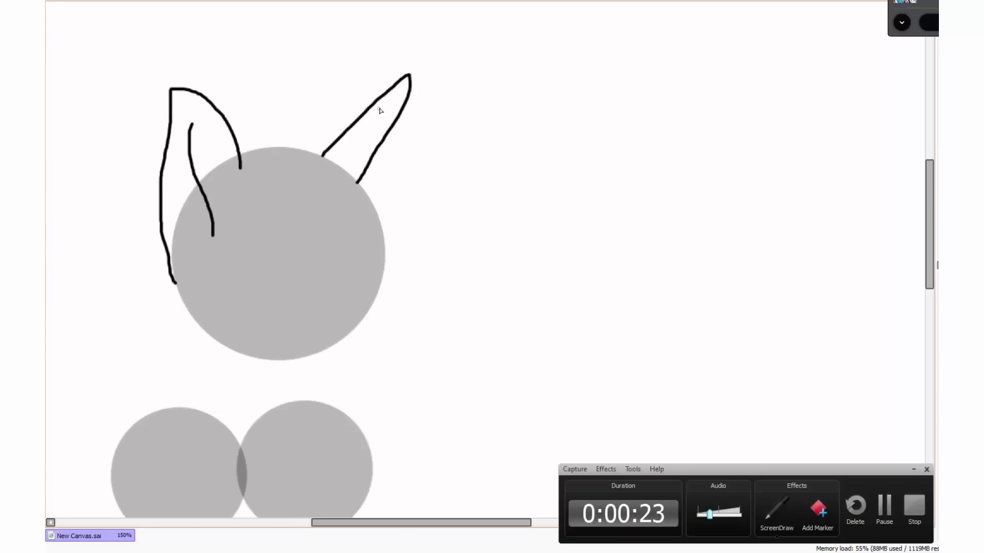
drag(359, 121, 371, 160)
scroll(292, 170, up, 1)
Draw the fringe from the ear across the forehead and behind the horn, with split pointed ends, and close the horn's base.
drag(235, 149, 253, 218)
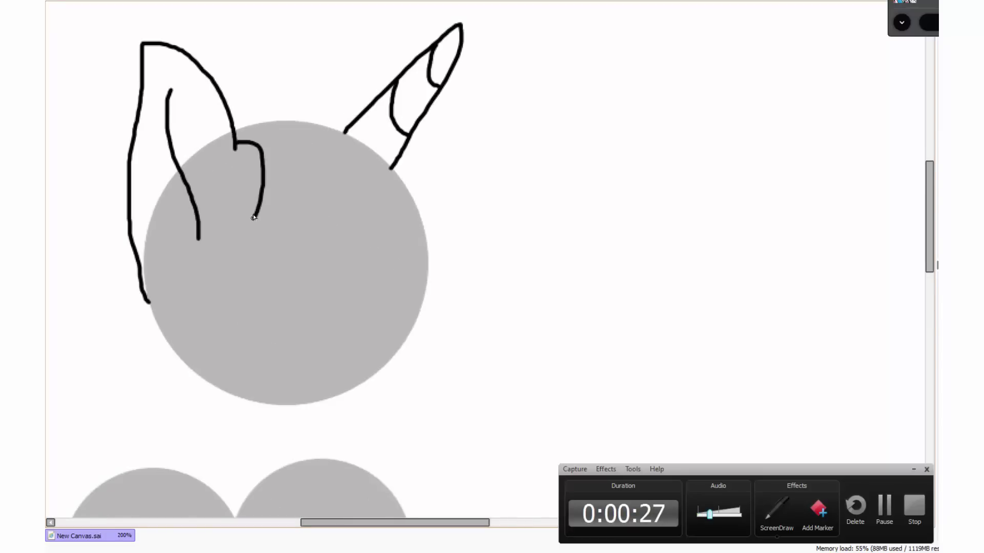
drag(226, 96, 385, 64)
key(ctrl+z)
mouse_move(223, 95)
mouse_down()
mouse_move(416, 57)
mouse_move(453, 76)
mouse_move(515, 161)
mouse_move(522, 200)
mouse_move(487, 199)
mouse_move(435, 127)
mouse_move(461, 202)
mouse_move(252, 215)
mouse_move(461, 201)
mouse_up()
key(ctrl+z)
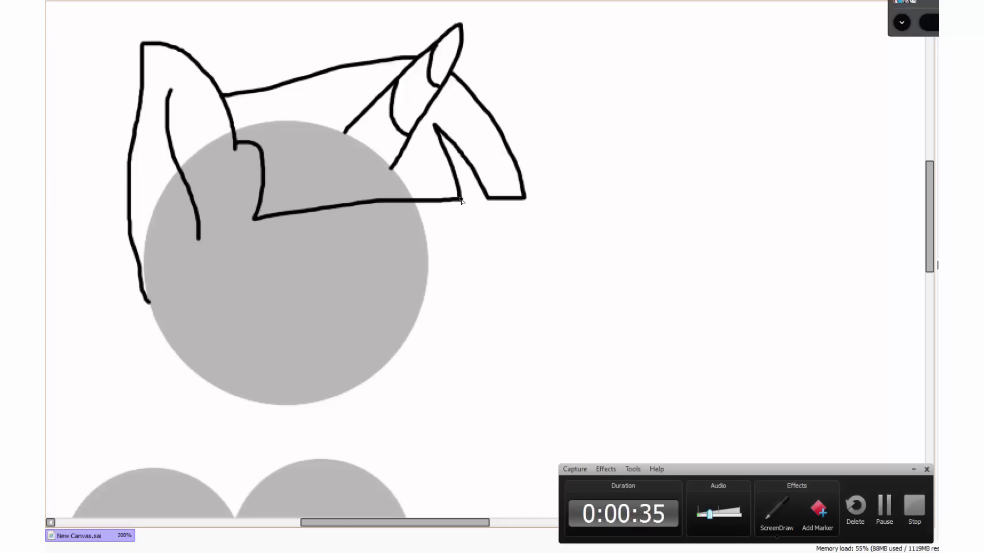
drag(346, 133, 394, 178)
Draw the front of the face down from the fringe and the projecting muzzle with its rounded front, redoing unsatisfactory strokes.
scroll(385, 117, down, 2)
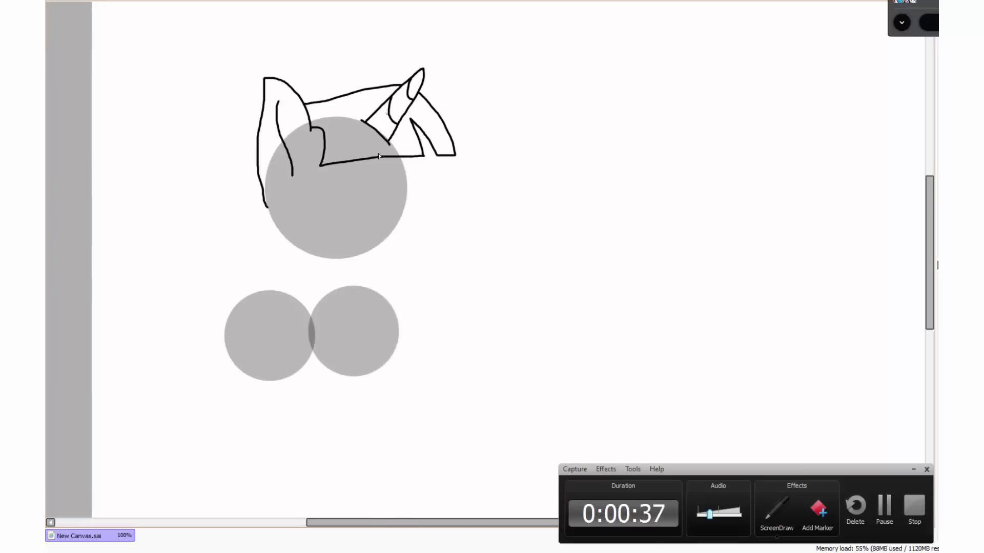
scroll(353, 226, up, 1)
scroll(353, 225, up, 2)
mouse_move(498, 32)
mouse_down()
mouse_move(523, 183)
mouse_move(551, 192)
mouse_move(539, 260)
mouse_move(491, 297)
mouse_move(515, 271)
mouse_up()
key(ctrl+z)
mouse_move(487, 184)
mouse_down()
mouse_move(549, 191)
mouse_move(566, 211)
mouse_move(547, 283)
mouse_up()
key(ctrl+z)
mouse_move(553, 195)
mouse_down()
mouse_move(569, 208)
mouse_move(536, 296)
mouse_up()
key(ctrl+z)
mouse_move(548, 192)
mouse_down()
mouse_move(536, 265)
mouse_move(478, 312)
mouse_move(231, 306)
mouse_up()
key(ctrl+z)
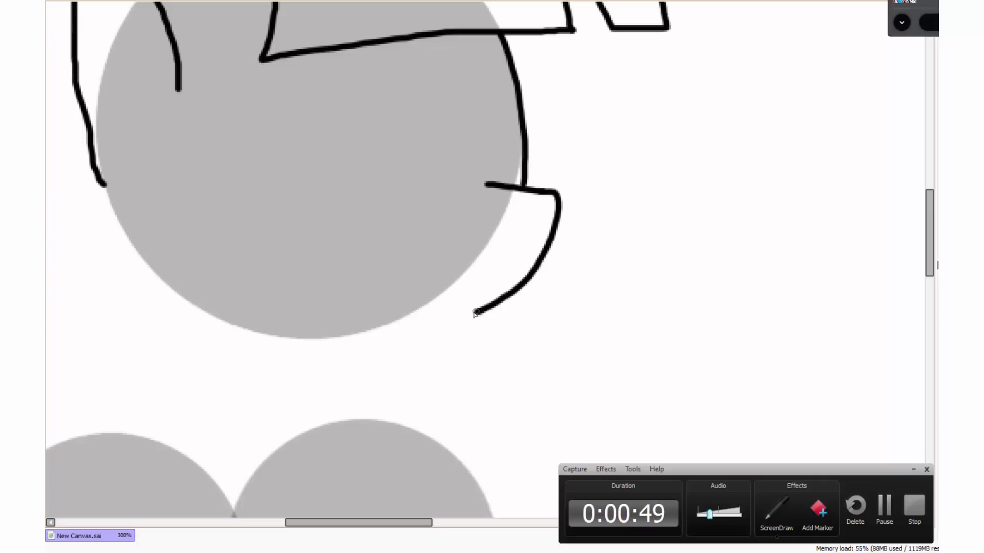
Draw the jawline as one curve along the bottom of the head circle to the muzzle's chin, replacing the earlier attempt.
mouse_move(475, 312)
mouse_down()
mouse_move(403, 325)
mouse_move(226, 312)
mouse_move(203, 300)
mouse_move(287, 327)
mouse_move(416, 325)
mouse_up()
key(ctrl+z)
key(ctrl+z)
key(ctrl+z)
key(ctrl+z)
mouse_move(175, 297)
mouse_down()
mouse_move(215, 319)
mouse_move(479, 311)
mouse_up()
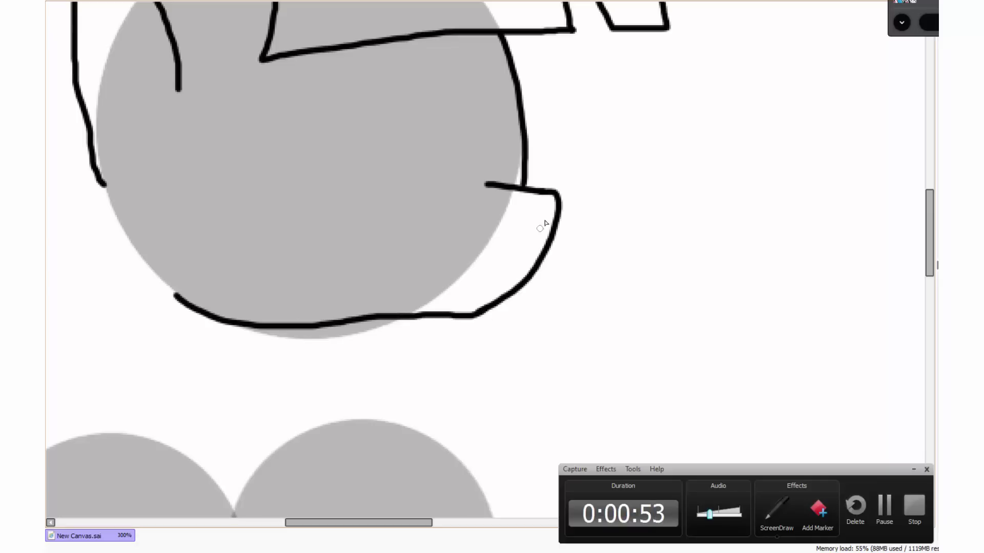
Add the nose bridge line, nostril marks and a smiling mouth line to the muzzle.
mouse_move(557, 198)
mouse_down()
mouse_move(467, 205)
mouse_move(462, 234)
mouse_move(476, 242)
mouse_up()
scroll(494, 210, up, 2)
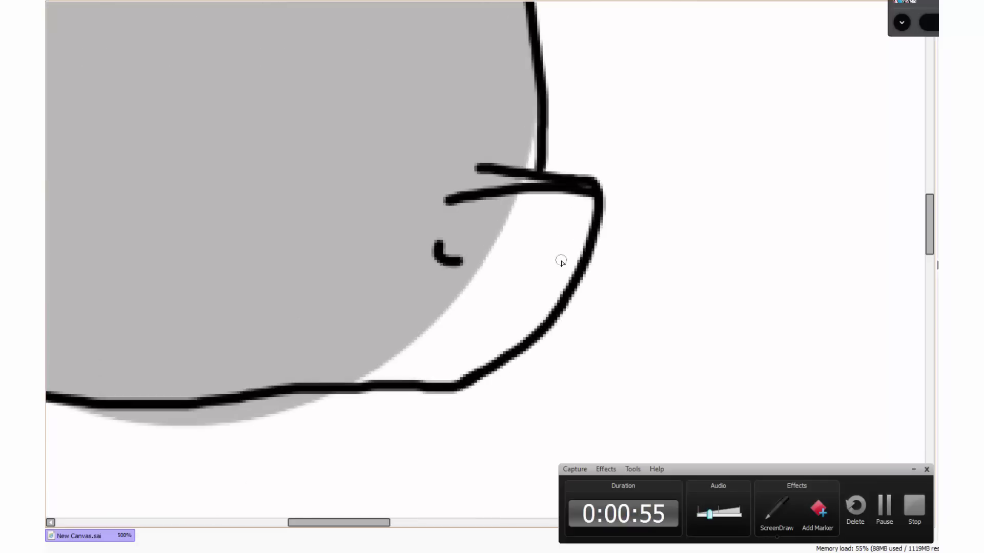
drag(561, 262, 583, 246)
mouse_move(524, 338)
mouse_down()
mouse_move(463, 345)
mouse_move(347, 300)
mouse_up()
Draw the near eye's outline as a large rounded rectangle below the fringe, redoing its lower edge.
scroll(477, 236, down, 4)
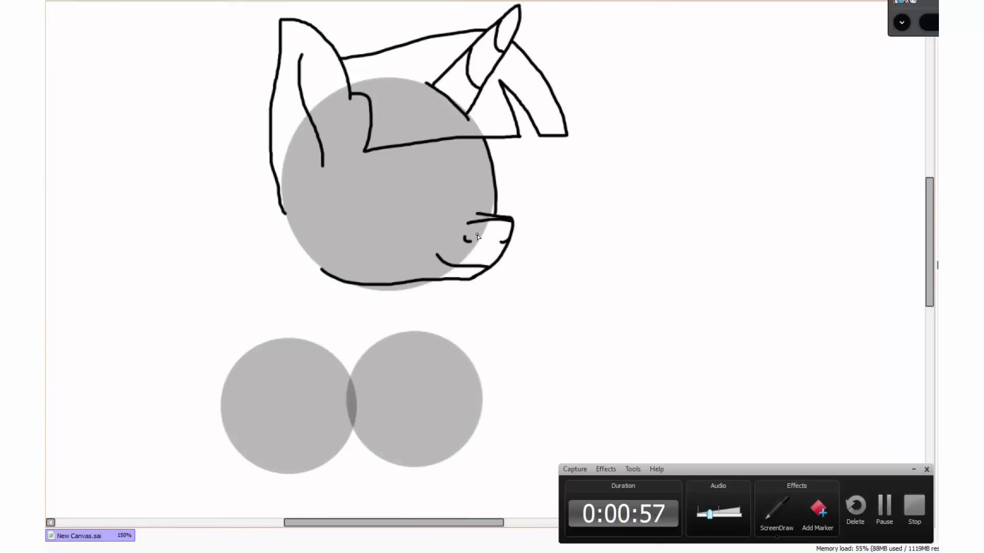
scroll(476, 237, down, 1)
scroll(440, 200, up, 3)
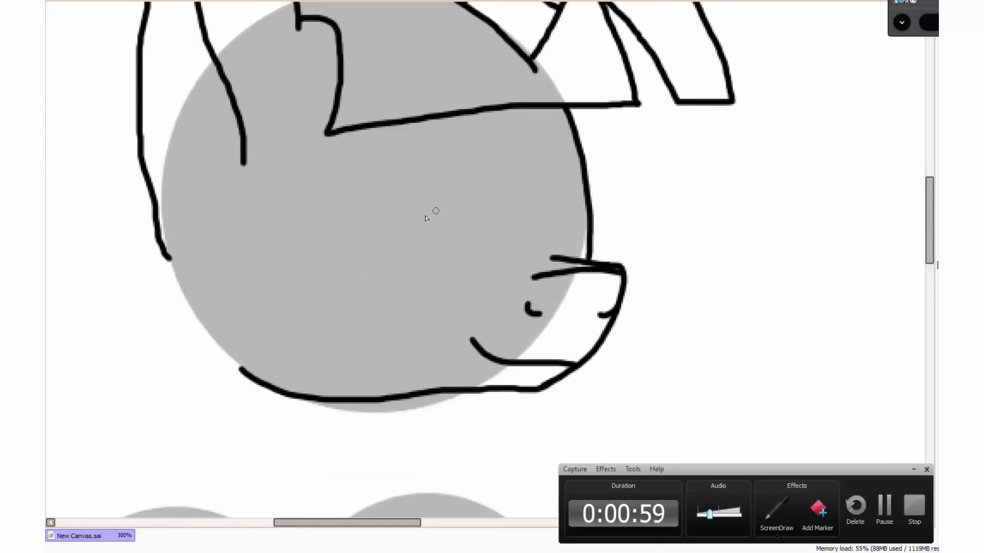
mouse_move(336, 293)
mouse_down()
mouse_move(329, 191)
mouse_move(347, 129)
mouse_move(296, 206)
mouse_move(310, 312)
mouse_move(387, 331)
mouse_move(455, 323)
mouse_up()
key(ctrl+z)
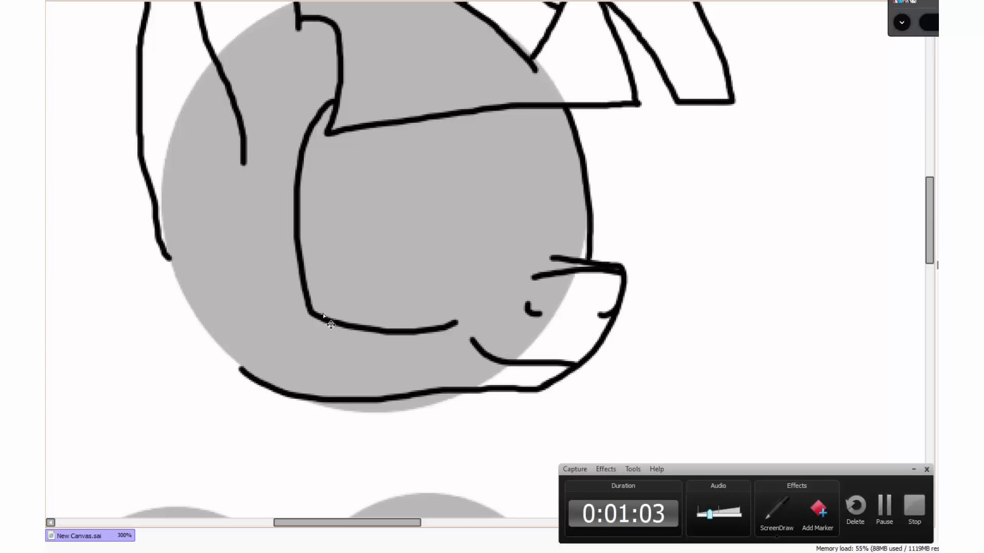
key(ctrl+z)
mouse_move(306, 299)
mouse_down()
mouse_move(365, 316)
mouse_move(462, 301)
mouse_move(474, 168)
mouse_move(459, 115)
mouse_up()
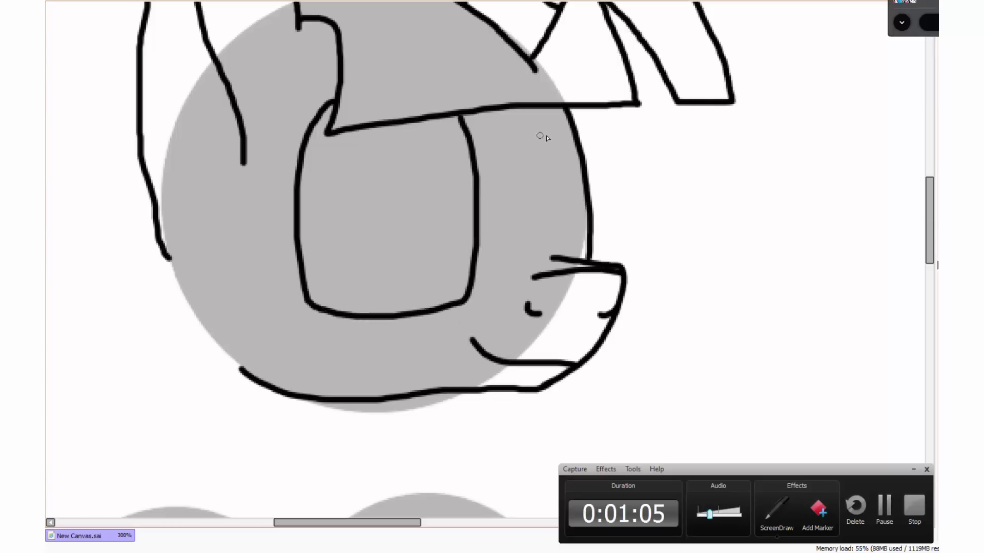
Draw the far eye's inner edge beside the face outline and add curved irises to both eyes.
drag(548, 110, 564, 259)
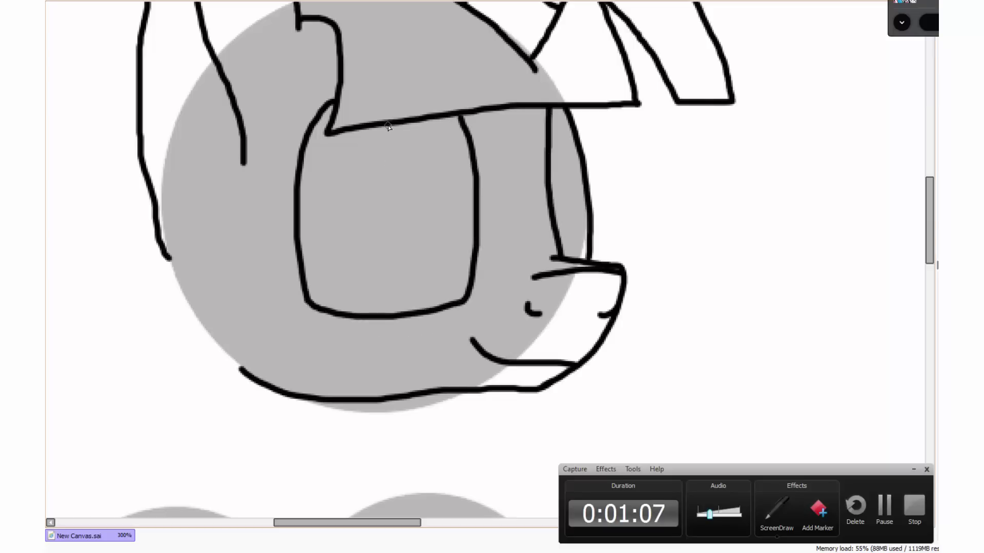
mouse_move(388, 127)
mouse_down()
mouse_move(385, 211)
mouse_move(461, 250)
mouse_move(471, 235)
mouse_move(429, 274)
mouse_move(373, 130)
mouse_up()
key(ctrl+z)
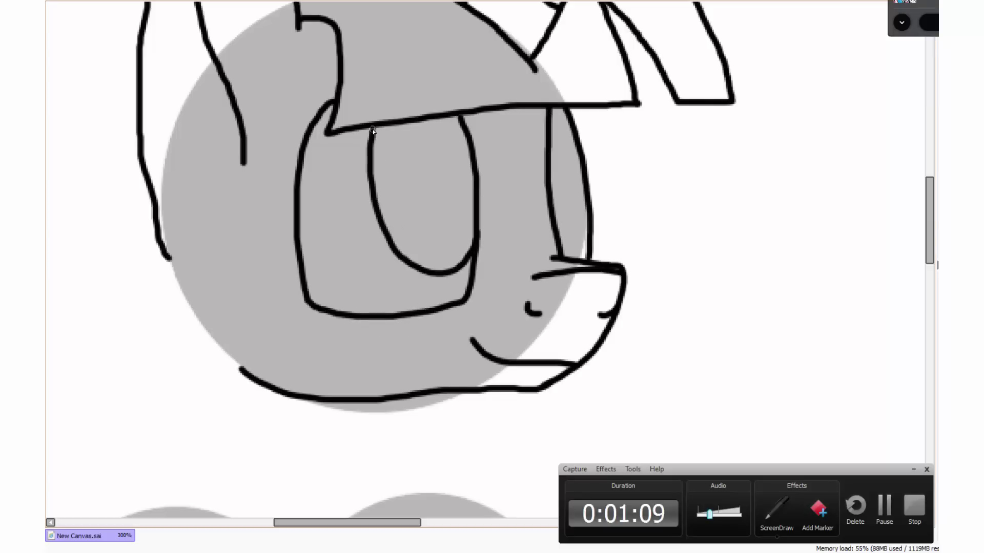
mouse_move(556, 225)
mouse_down()
mouse_move(584, 236)
mouse_move(594, 218)
mouse_up()
Add short curved upper and lower eyelashes to the outer edges of both eyes.
mouse_move(579, 138)
mouse_down()
mouse_move(603, 138)
mouse_move(595, 114)
mouse_move(606, 167)
mouse_up()
drag(297, 172, 265, 170)
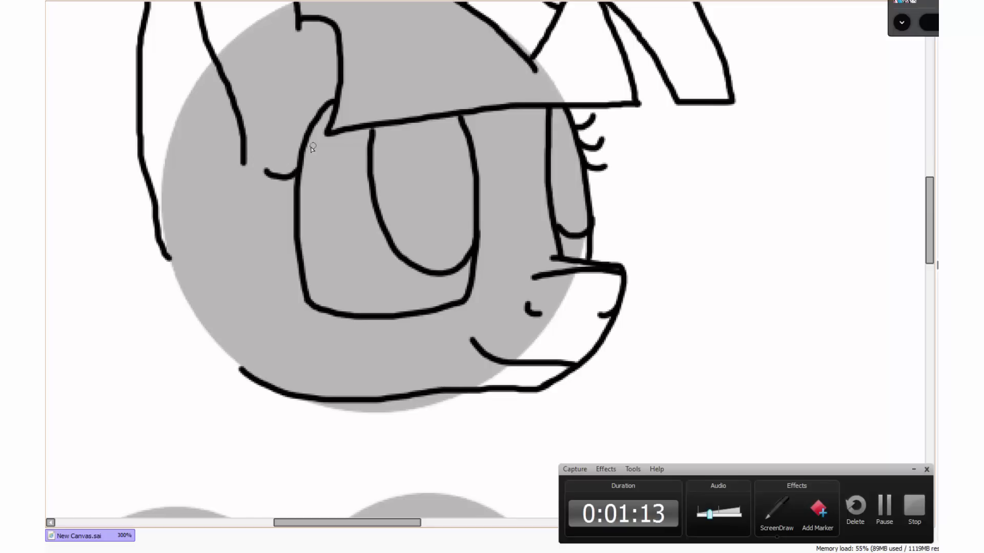
mouse_move(303, 145)
mouse_down()
mouse_move(269, 139)
mouse_move(281, 104)
mouse_up()
scroll(308, 289, up, 1)
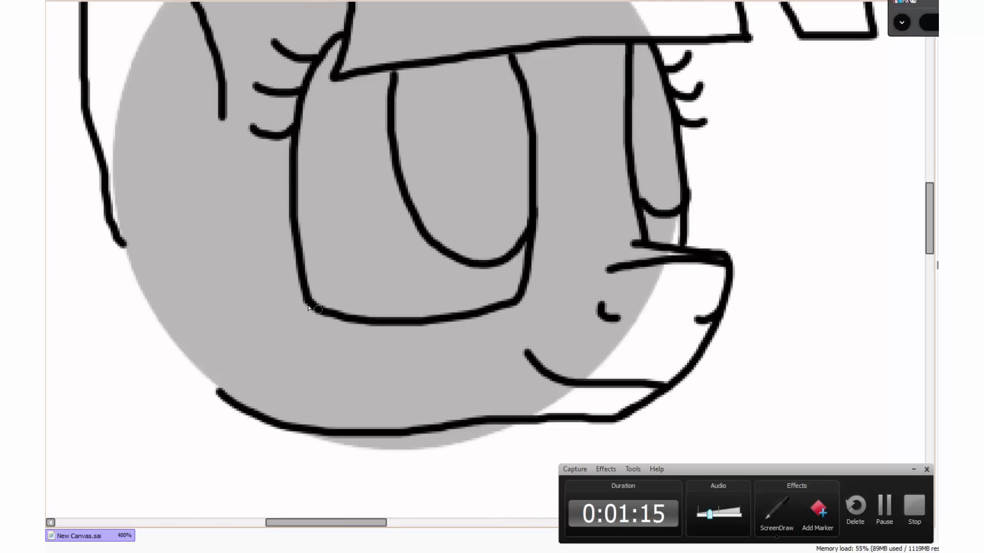
drag(307, 308, 282, 317)
mouse_move(307, 296)
mouse_down()
mouse_move(284, 316)
mouse_move(276, 290)
mouse_up()
mouse_move(682, 243)
mouse_down()
mouse_move(702, 240)
mouse_move(705, 223)
mouse_move(681, 216)
mouse_move(703, 208)
mouse_up()
Draw the back of the head and the mane hanging down the neck to the body circles, with a notch in its inner edge.
scroll(501, 215, down, 1)
scroll(500, 215, down, 4)
scroll(259, 169, up, 2)
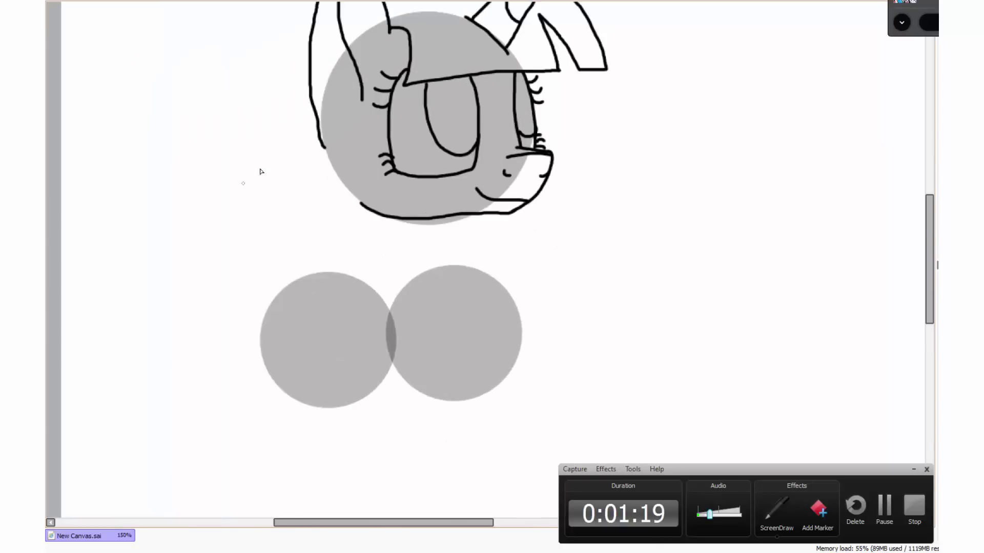
drag(323, 146, 388, 207)
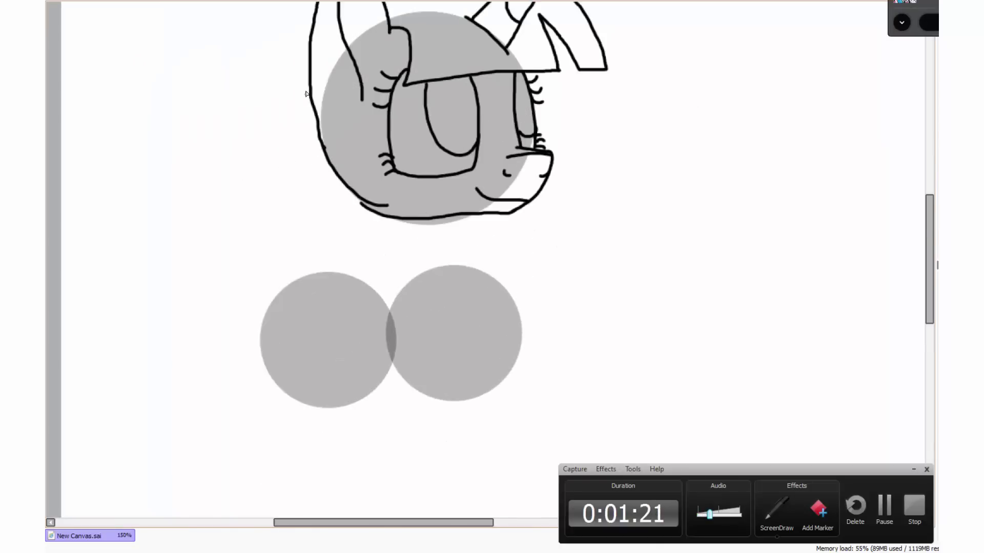
mouse_move(306, 94)
mouse_down()
mouse_move(330, 258)
mouse_move(397, 339)
mouse_up()
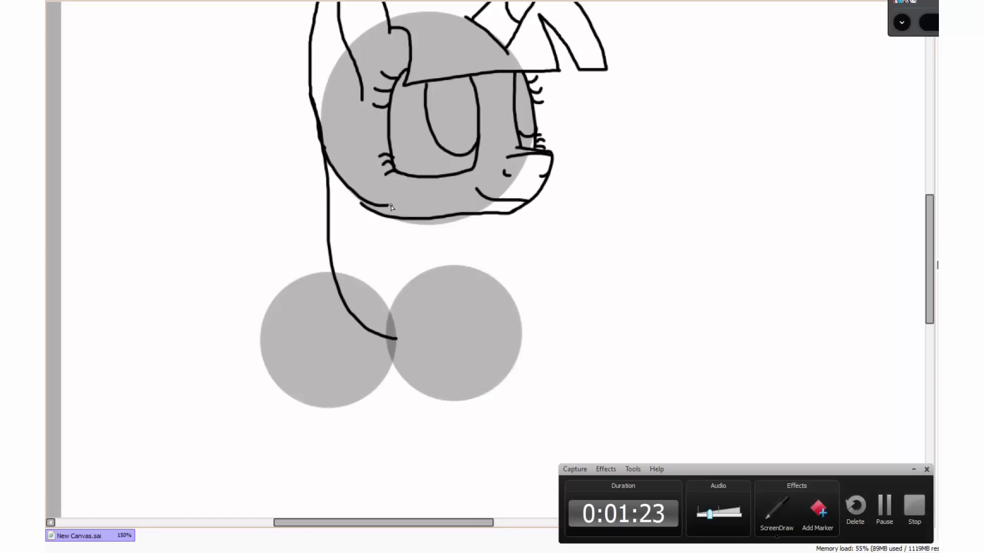
mouse_move(391, 207)
mouse_down()
mouse_move(392, 249)
mouse_move(364, 244)
mouse_move(401, 266)
mouse_move(408, 324)
mouse_up()
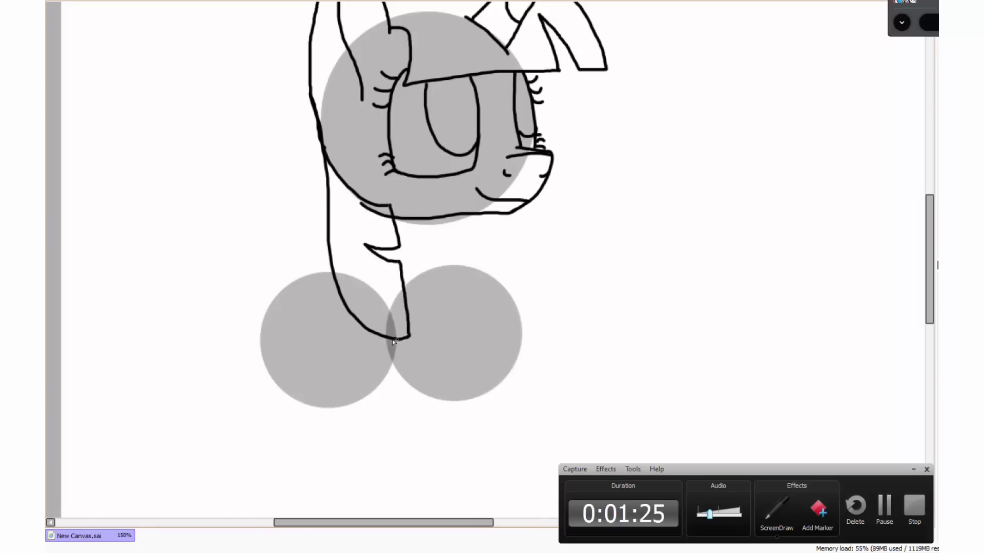
Draw the neck and chest line down from the jaw and the straight near foreleg below the front body circle.
mouse_move(460, 228)
mouse_down()
mouse_move(500, 352)
mouse_move(484, 384)
mouse_up()
scroll(423, 306, down, 3)
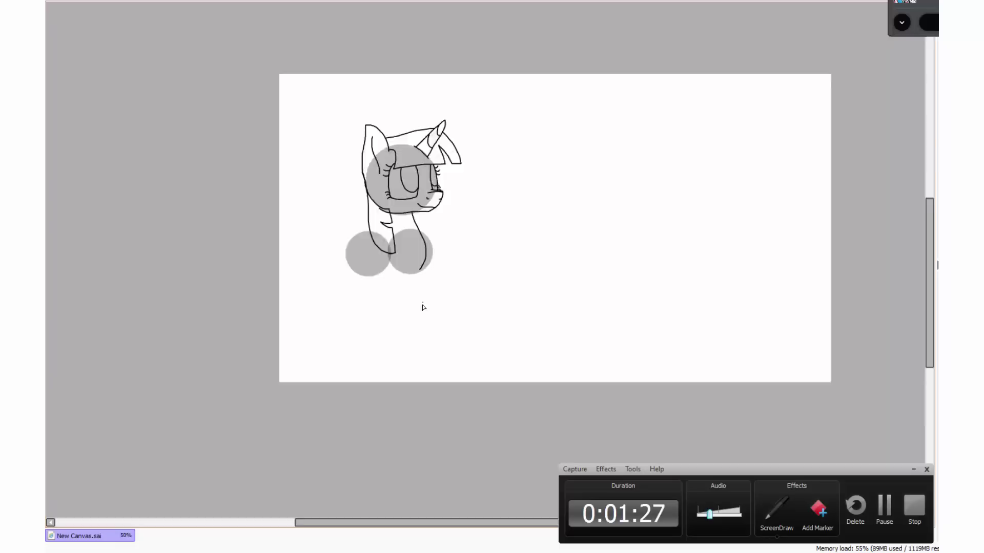
scroll(423, 307, up, 3)
drag(409, 181, 380, 509)
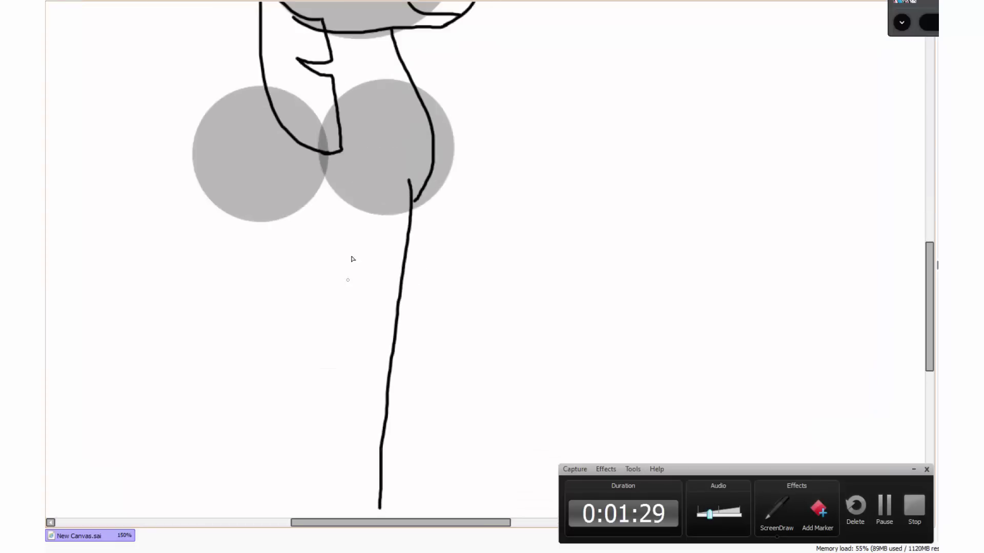
drag(351, 255, 323, 486)
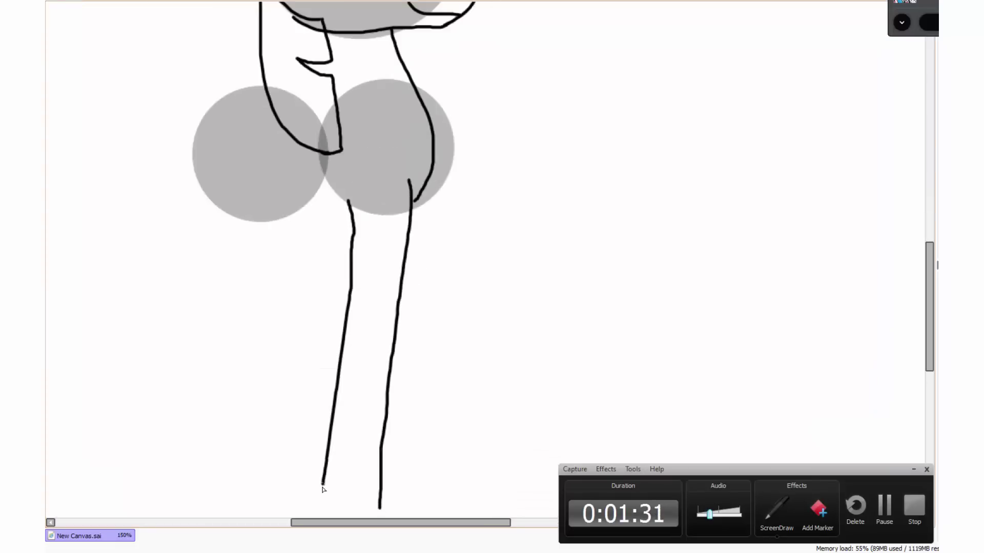
key(ctrl+z)
drag(351, 280, 306, 470)
key(ctrl+z)
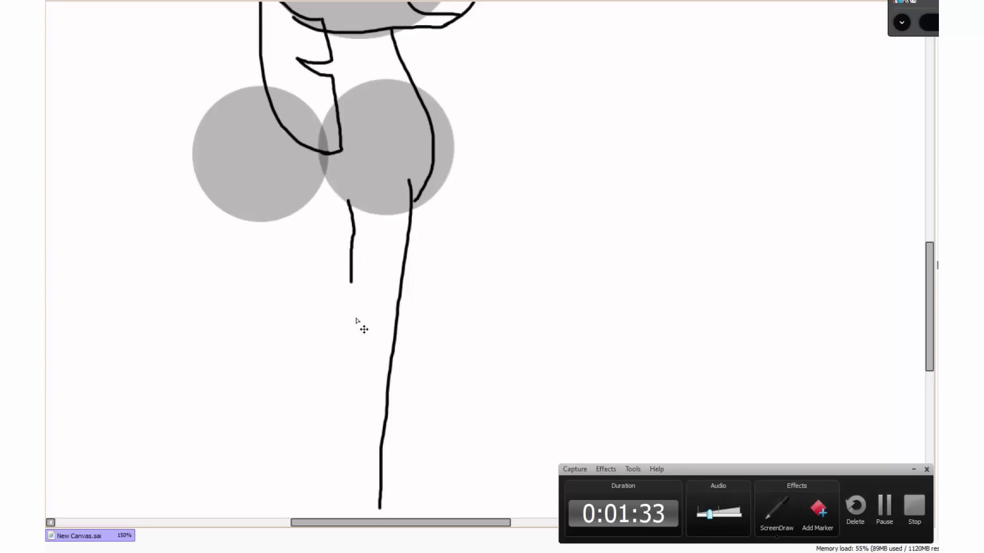
drag(352, 281, 302, 470)
key(ctrl+z)
mouse_move(347, 312)
mouse_down()
mouse_move(307, 493)
mouse_move(381, 508)
mouse_up()
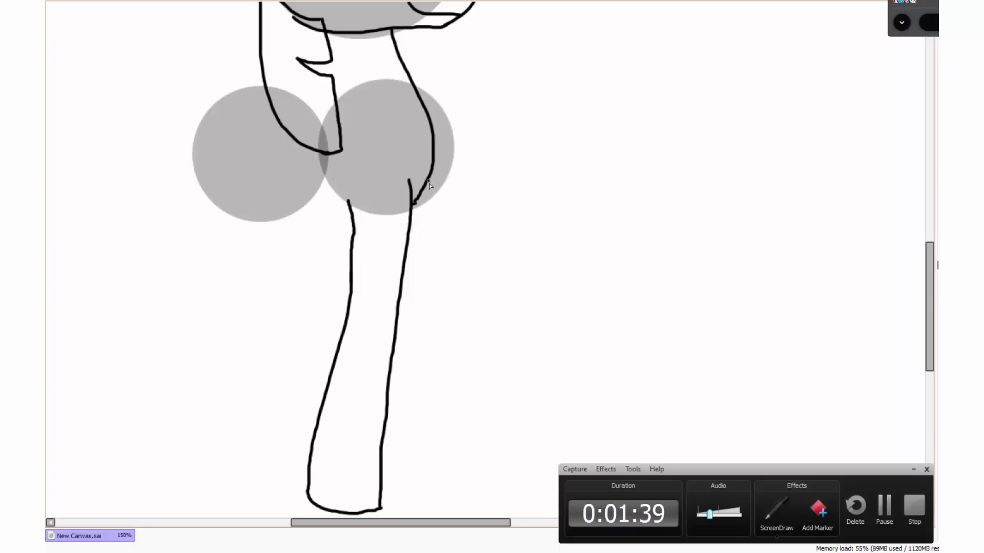
Draw the raised, bent far foreleg and a folded wing with feather lines over the body circles.
mouse_move(429, 186)
mouse_down()
mouse_move(429, 209)
mouse_move(453, 203)
mouse_move(480, 278)
mouse_move(466, 350)
mouse_move(405, 402)
mouse_move(394, 393)
mouse_move(406, 335)
mouse_move(426, 303)
mouse_move(421, 259)
mouse_up()
scroll(406, 262, down, 3)
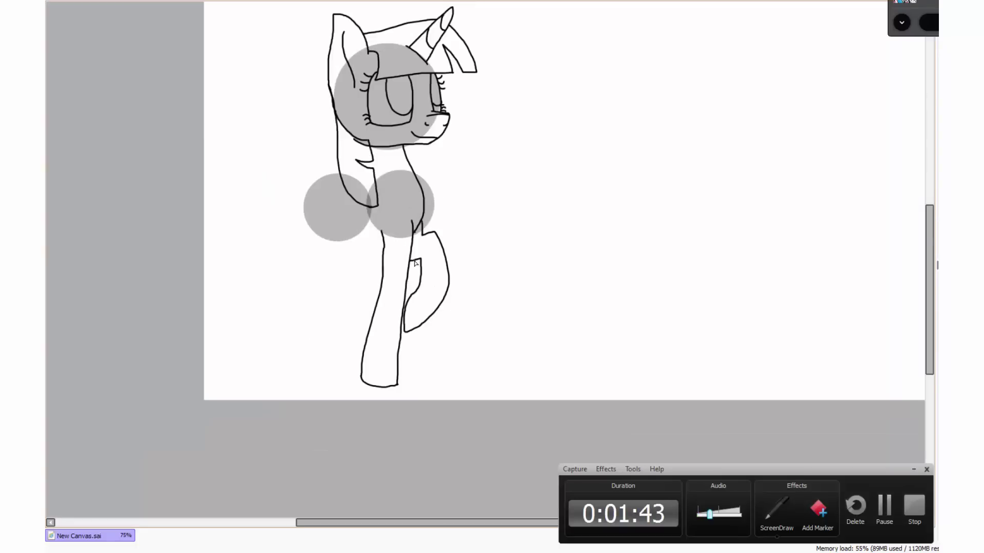
scroll(297, 195, up, 3)
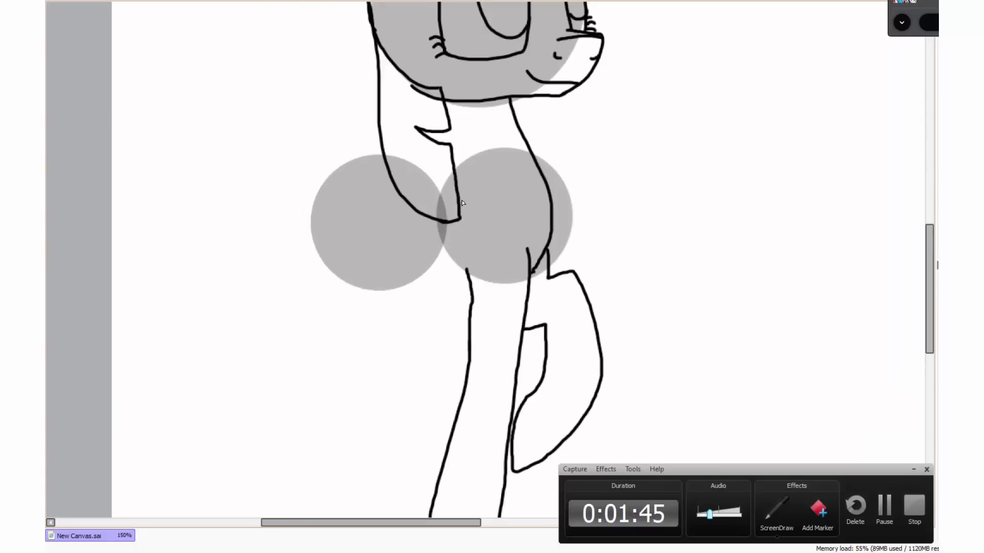
mouse_move(462, 203)
mouse_down()
mouse_move(449, 261)
mouse_move(356, 198)
mouse_move(339, 171)
mouse_move(388, 169)
mouse_up()
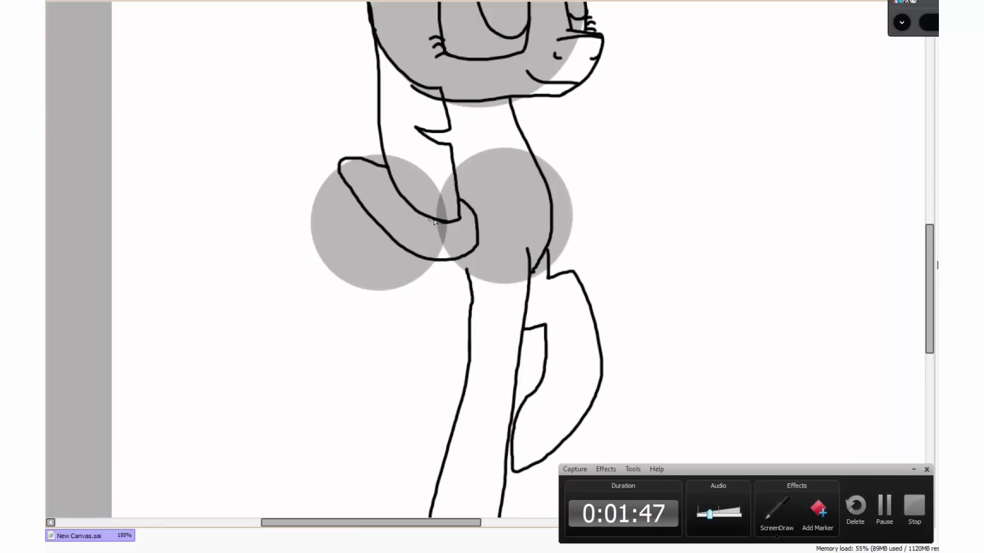
mouse_move(433, 222)
mouse_down()
mouse_move(425, 259)
mouse_move(424, 243)
mouse_move(375, 221)
mouse_move(342, 175)
mouse_up()
Draw the belly line, the rump and the near hind leg below the rear body circle, smoothing the leg's back edge and hoof.
scroll(404, 251, down, 2)
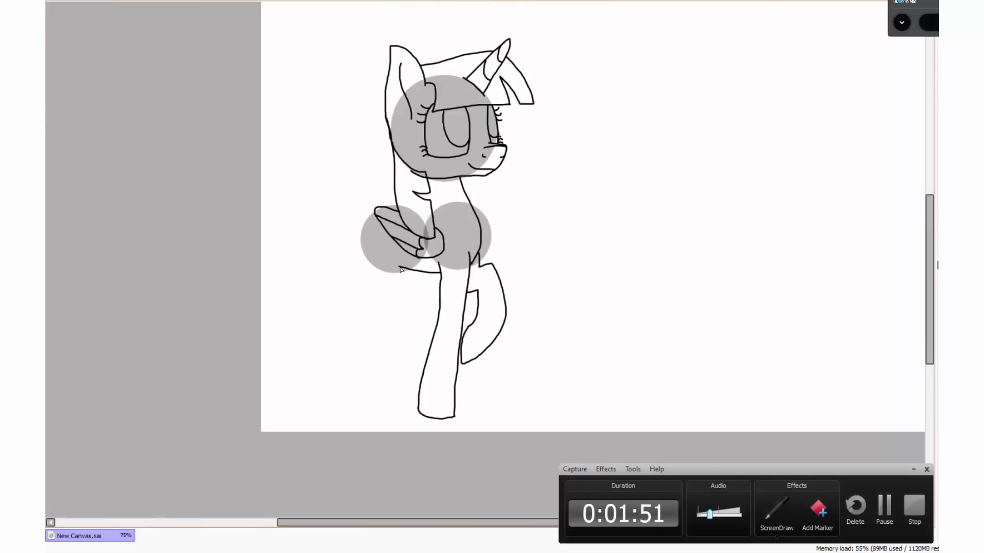
mouse_move(405, 256)
mouse_down()
mouse_move(389, 296)
mouse_move(363, 309)
mouse_move(399, 282)
mouse_move(367, 295)
mouse_move(349, 413)
mouse_up()
key(ctrl+z)
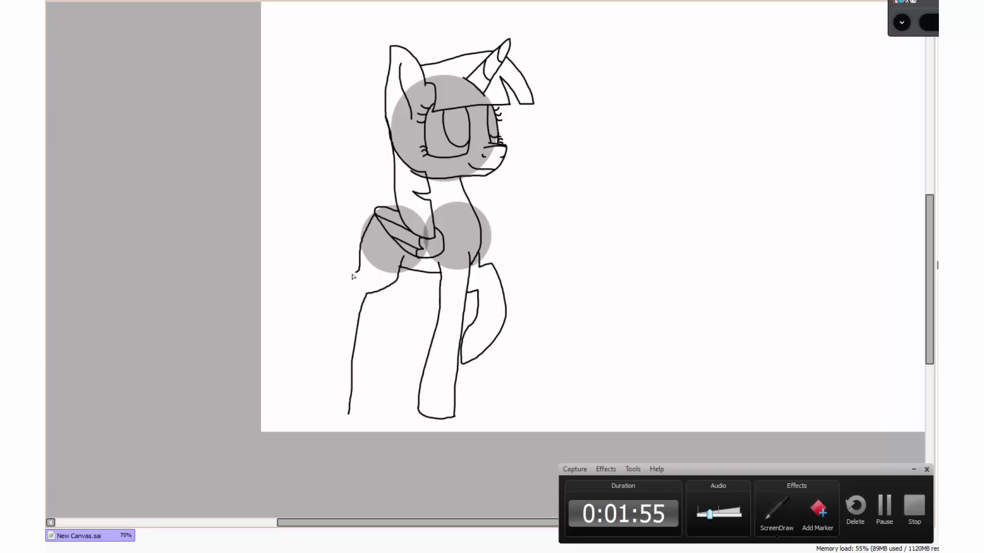
mouse_move(354, 275)
mouse_down()
mouse_move(302, 349)
mouse_move(339, 317)
mouse_move(316, 408)
mouse_up()
key(ctrl+z)
key(ctrl+z)
drag(331, 337, 317, 397)
scroll(348, 428, up, 2)
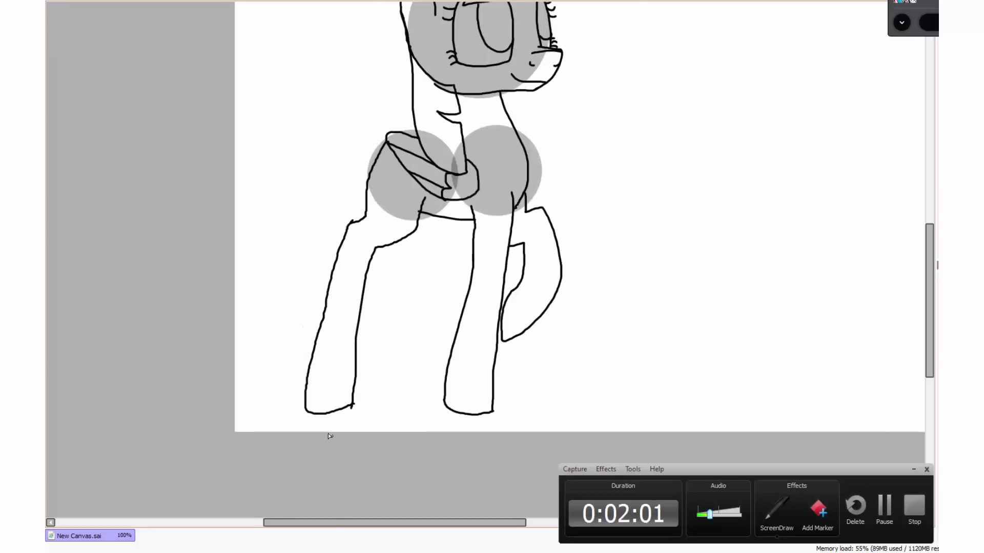
key(ctrl+z)
drag(323, 252, 302, 397)
drag(366, 402, 366, 398)
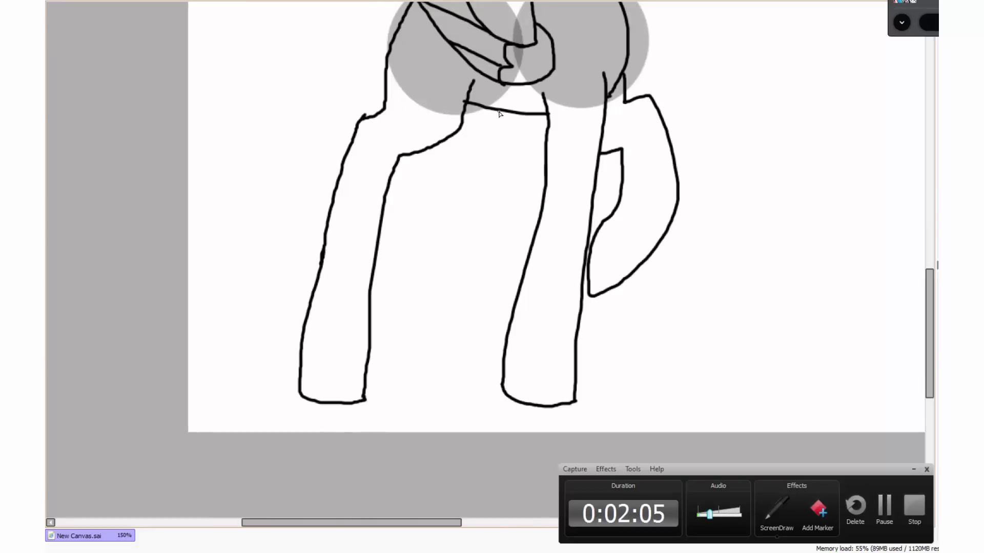
Draw the far hind leg with its hoof between the near hind leg and the foreleg.
mouse_move(499, 114)
mouse_down()
mouse_move(470, 165)
mouse_move(458, 256)
mouse_move(474, 378)
mouse_move(404, 375)
mouse_up()
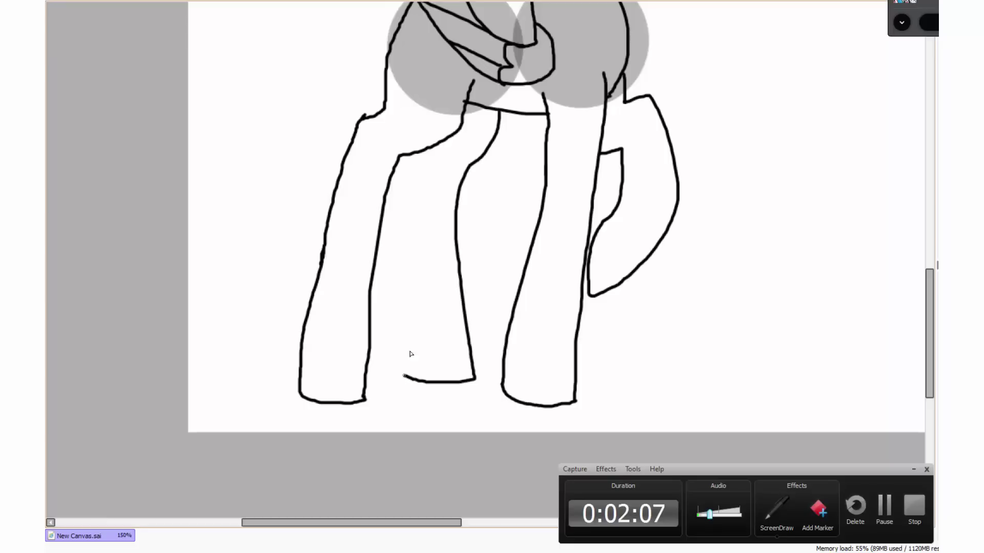
mouse_move(430, 155)
mouse_down()
mouse_move(402, 308)
mouse_move(405, 382)
mouse_up()
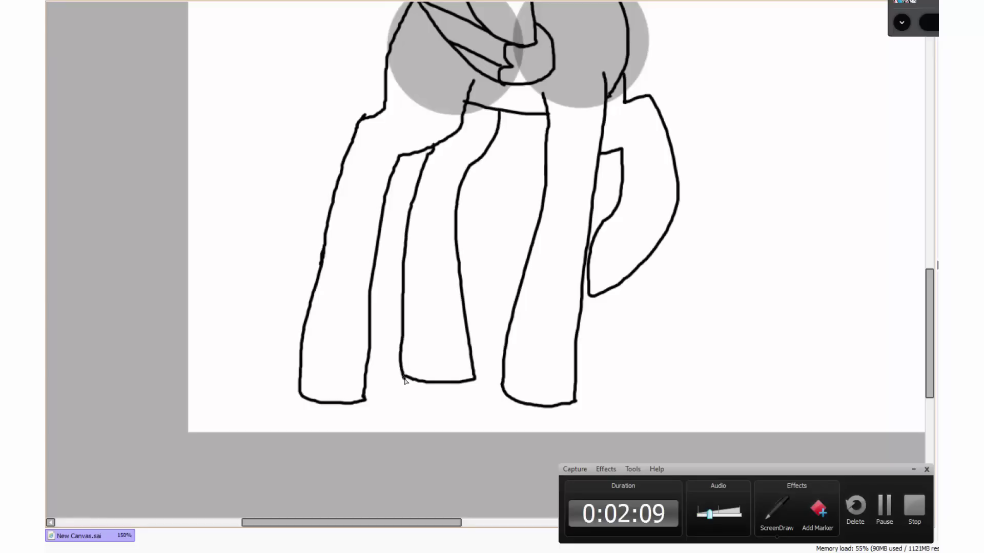
Draw the unicorn pony's large arched tail behind the rump, with a pointed notch at its lower end.
scroll(388, 336, down, 3)
scroll(395, 252, up, 1)
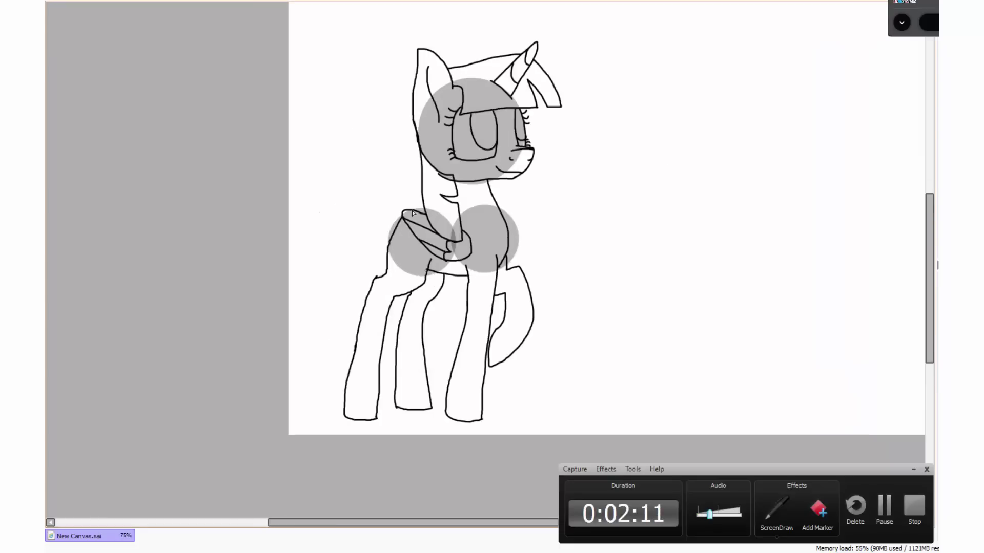
drag(374, 177, 288, 220)
key(ctrl+z)
drag(410, 210, 288, 192)
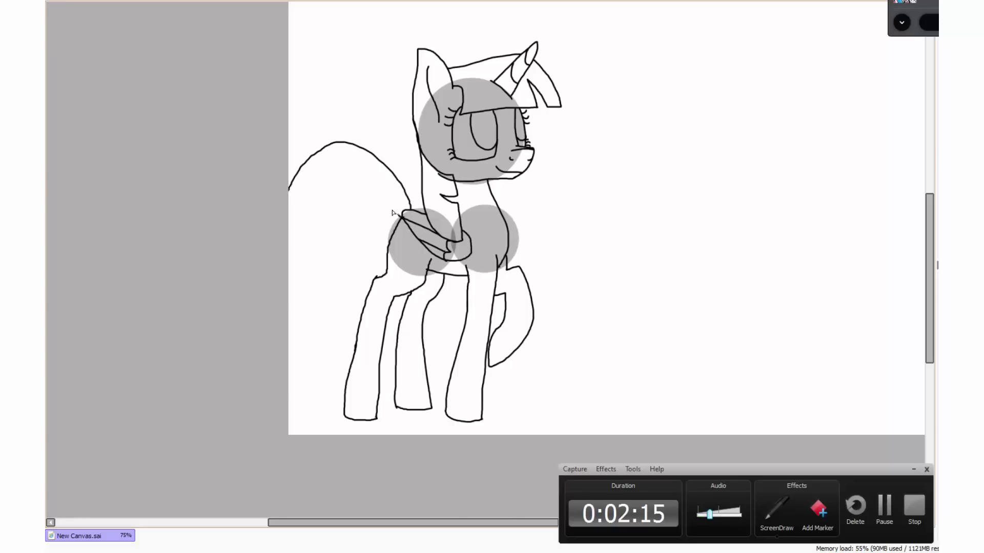
drag(402, 210, 348, 336)
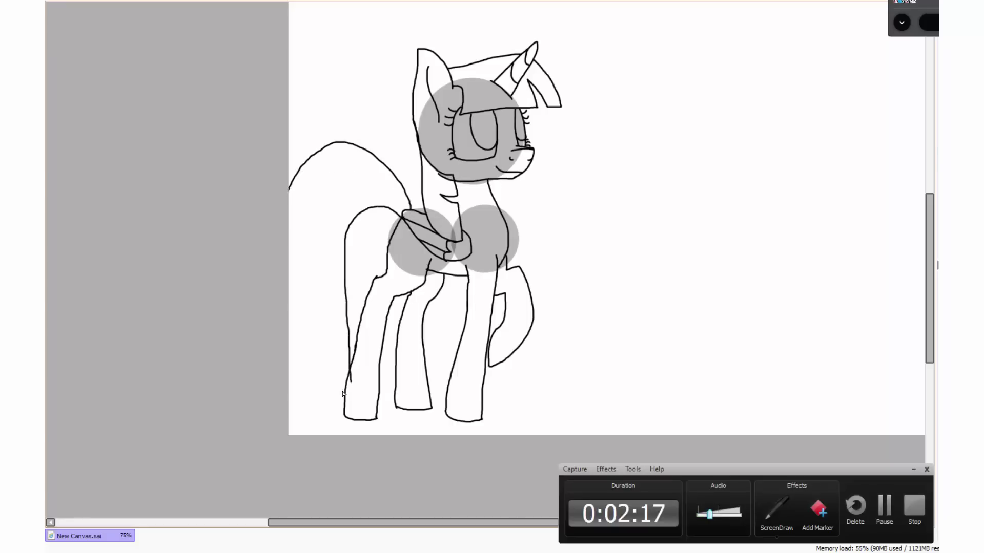
mouse_move(343, 393)
mouse_down()
mouse_move(312, 302)
mouse_move(288, 358)
mouse_up()
scroll(288, 358, down, 2)
scroll(602, 278, up, 2)
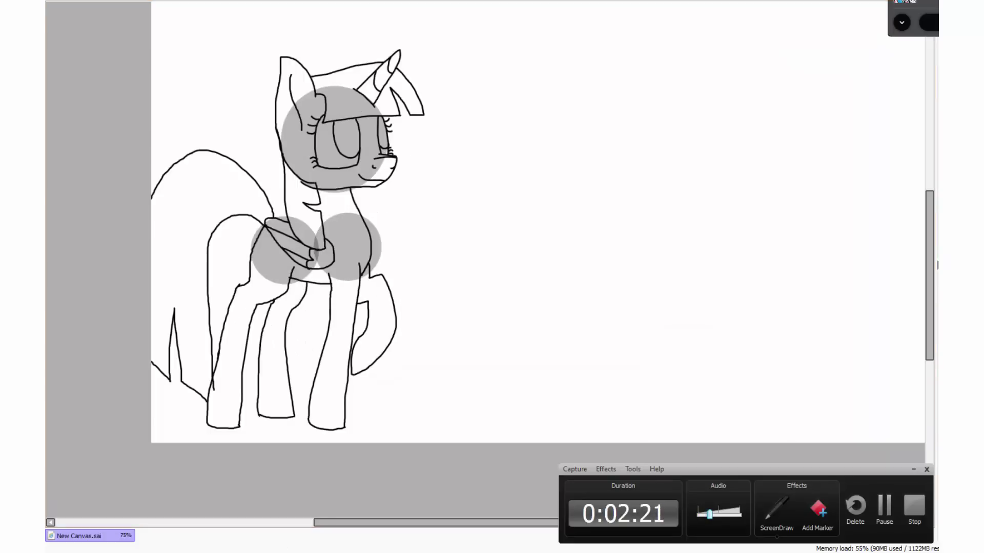
Move the three grey guide circles onto the empty canvas in front of the unicorn pony.
drag(317, 241, 582, 254)
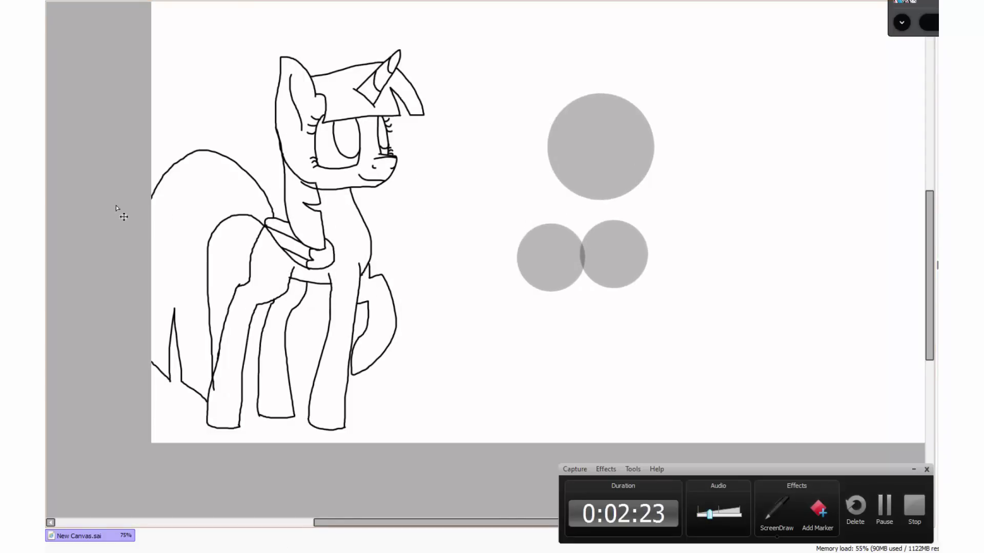
scroll(189, 196, down, 3)
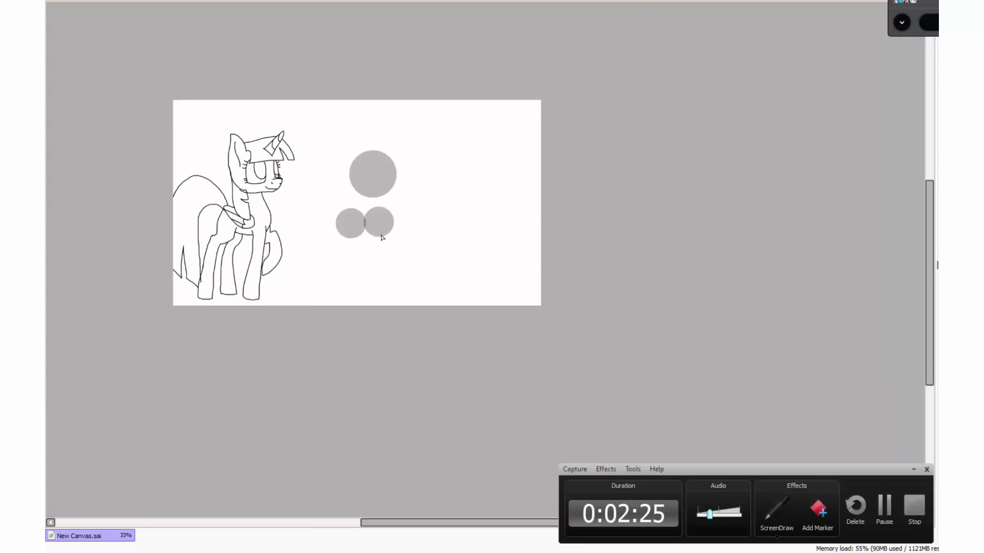
scroll(344, 199, up, 3)
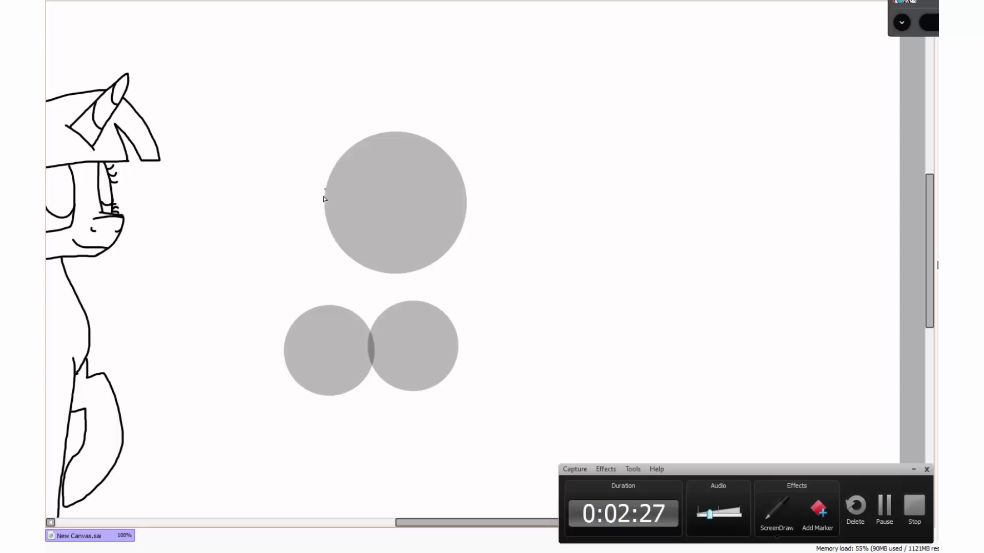
Draw a second pony's pointed ear with its inner line and a swept, jagged fringe over the head circle.
drag(325, 208, 340, 110)
key(ctrl+z)
scroll(332, 165, up, 1)
mouse_move(325, 239)
mouse_down()
mouse_move(323, 212)
mouse_move(391, 106)
mouse_move(395, 129)
mouse_up()
drag(360, 100, 361, 177)
mouse_move(392, 129)
mouse_down()
mouse_move(420, 156)
mouse_move(460, 246)
mouse_up()
mouse_move(451, 197)
mouse_down()
mouse_move(460, 221)
mouse_move(487, 212)
mouse_move(556, 246)
mouse_up()
mouse_move(386, 83)
mouse_down()
mouse_move(520, 92)
mouse_move(543, 146)
mouse_move(562, 246)
mouse_up()
Draw the second pony's muzzle with nostril, open grinning mouth, jaw line and forehead line below the fringe.
scroll(476, 284, up, 2)
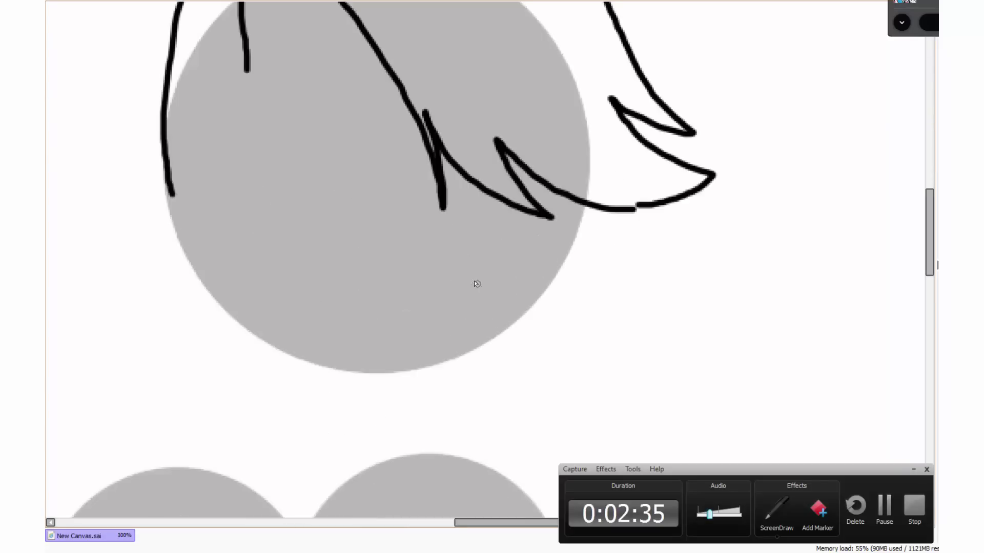
mouse_move(490, 251)
mouse_down()
mouse_move(567, 272)
mouse_move(543, 334)
mouse_move(413, 279)
mouse_move(397, 379)
mouse_move(234, 324)
mouse_move(218, 302)
mouse_up()
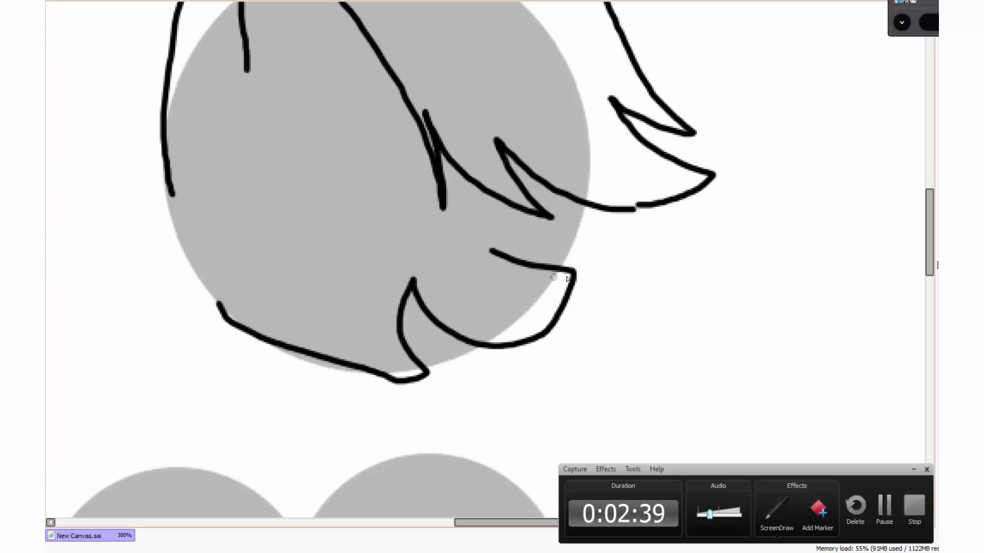
mouse_move(571, 272)
mouse_down()
mouse_move(506, 269)
mouse_move(512, 293)
mouse_move(564, 303)
mouse_up()
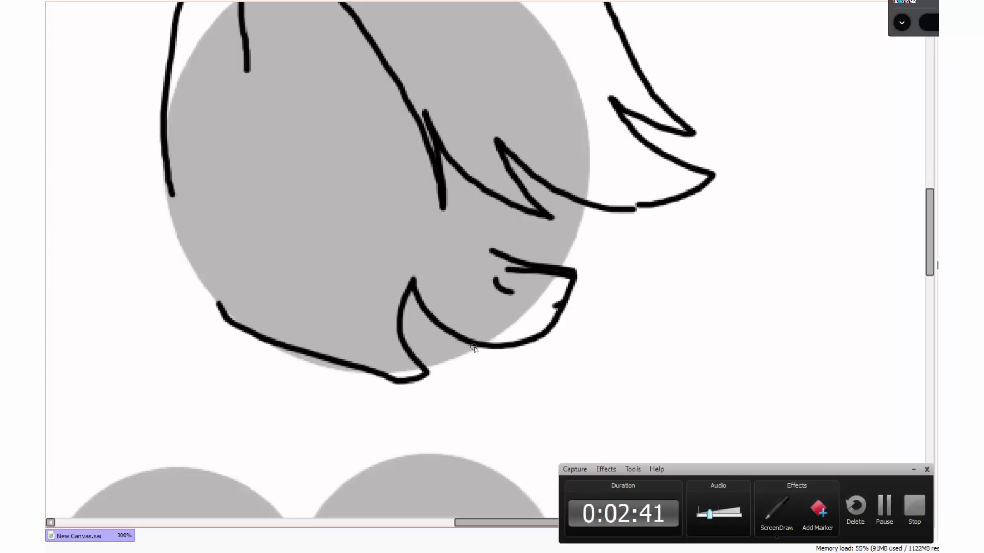
drag(474, 348, 428, 368)
drag(402, 323, 430, 341)
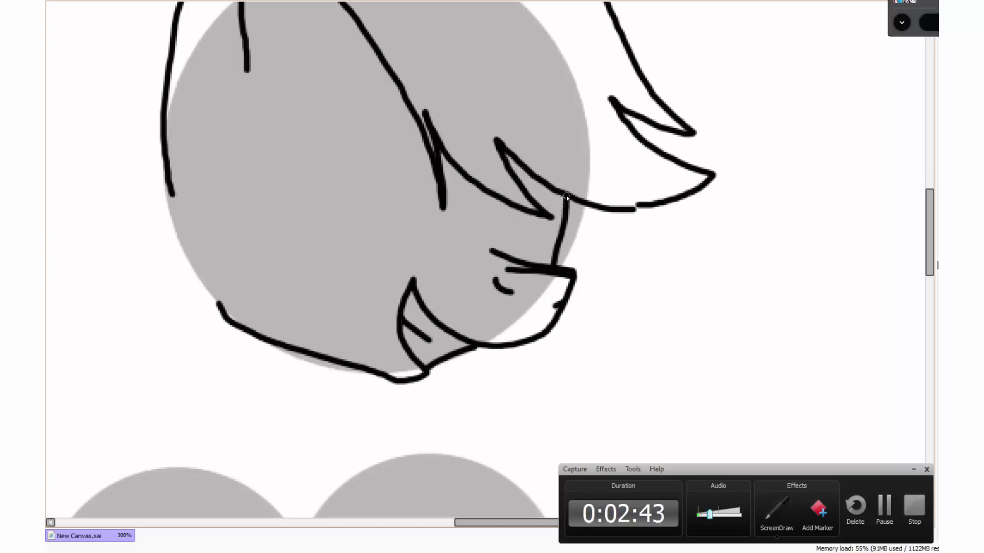
drag(573, 201, 553, 251)
Draw the second pony's narrowed near and far eyes with eyelashes and half-lidded irises.
scroll(391, 208, down, 2)
scroll(377, 205, up, 2)
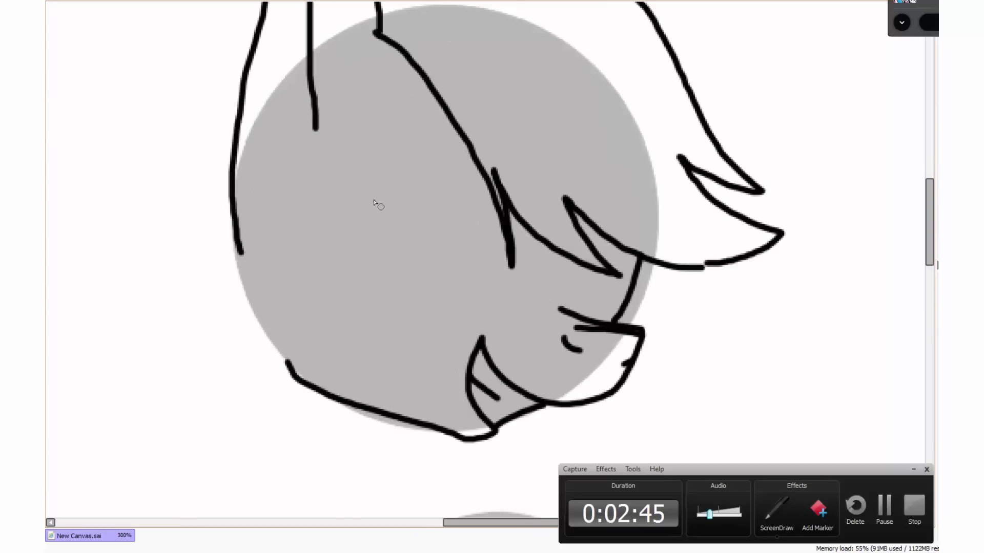
mouse_move(369, 197)
mouse_down()
mouse_move(512, 269)
mouse_move(514, 296)
mouse_move(369, 293)
mouse_move(351, 197)
mouse_move(377, 205)
mouse_up()
mouse_move(359, 190)
mouse_down()
mouse_move(336, 173)
mouse_move(318, 200)
mouse_move(322, 225)
mouse_up()
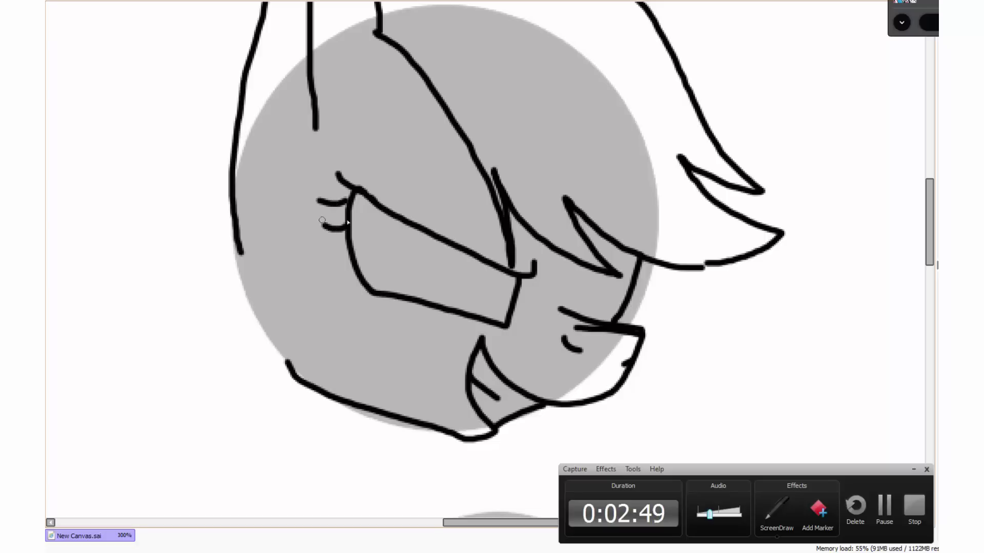
mouse_move(386, 214)
mouse_down()
mouse_move(502, 288)
mouse_move(517, 280)
mouse_up()
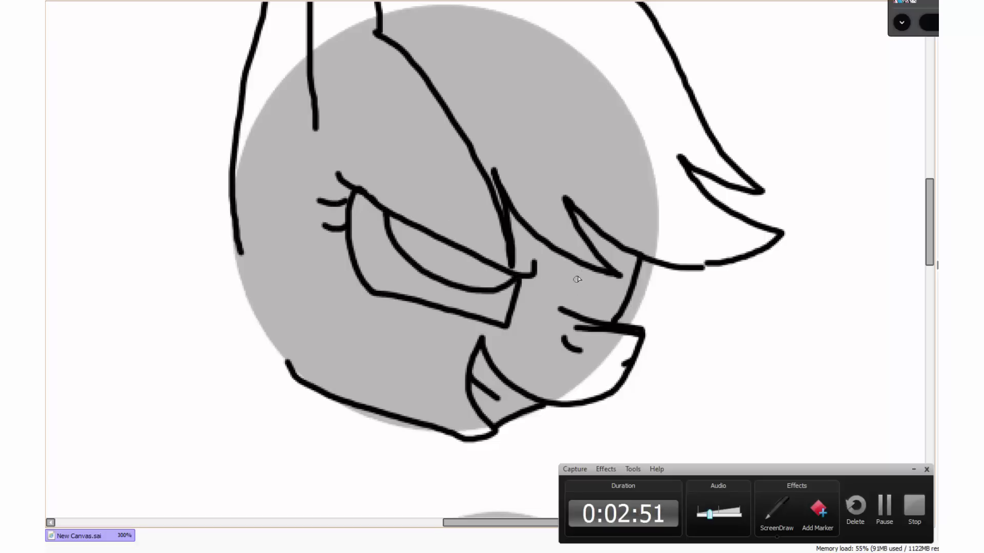
drag(578, 279, 650, 264)
mouse_move(584, 289)
mouse_down()
mouse_move(581, 321)
mouse_move(634, 294)
mouse_up()
Draw the second pony's jagged mane falling from behind the ear down to the body circles.
scroll(641, 287, down, 3)
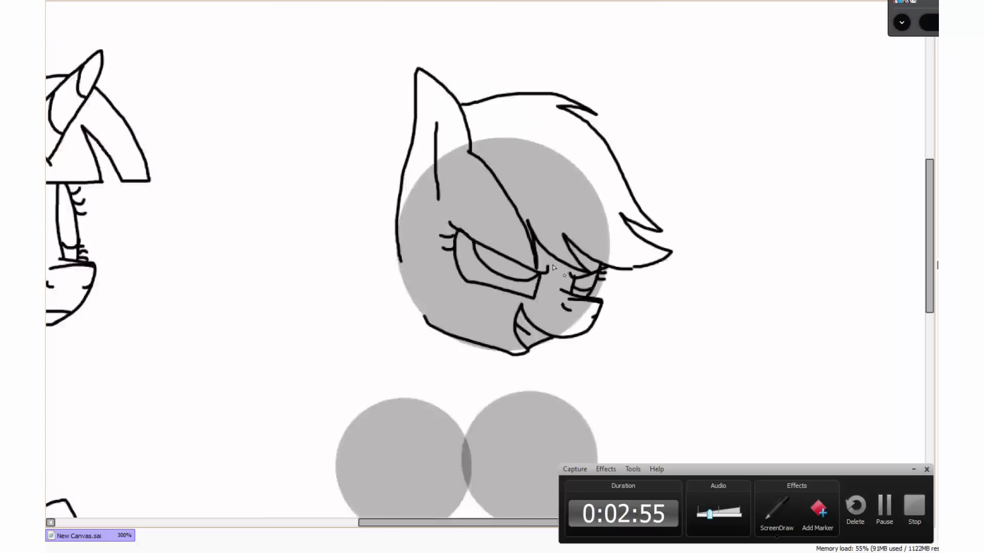
scroll(419, 206, up, 1)
drag(419, 206, 489, 267)
mouse_move(433, 251)
mouse_down()
mouse_move(461, 283)
mouse_move(497, 364)
mouse_up()
drag(461, 326, 476, 410)
mouse_move(420, 126)
mouse_down()
mouse_move(405, 205)
mouse_move(476, 410)
mouse_up()
Draw the second pony's neck and chest as one curve from the jaw through the front body circle.
scroll(478, 410, down, 2)
scroll(478, 291, up, 2)
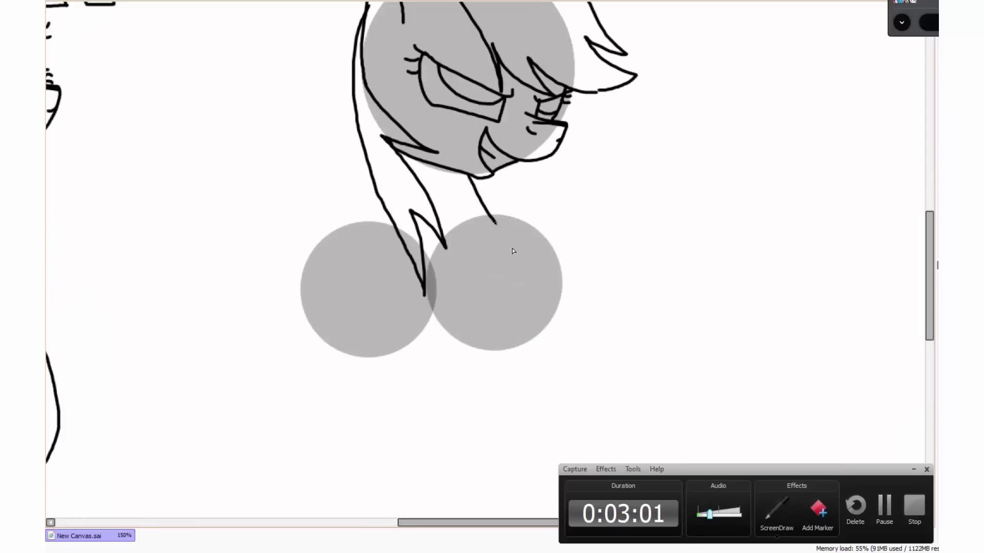
drag(514, 251, 511, 348)
key(ctrl+z)
mouse_move(469, 176)
mouse_down()
mouse_move(510, 285)
mouse_move(491, 343)
mouse_up()
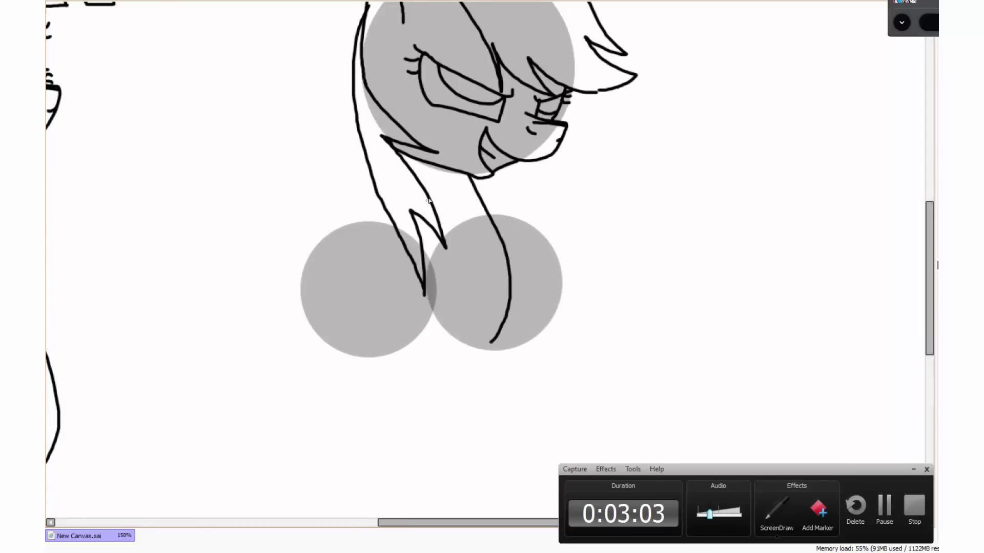
Draw the second pony's raised, bent near foreleg and the straight far foreleg with its hoof behind it.
drag(482, 384, 455, 285)
mouse_move(443, 200)
mouse_down()
mouse_move(457, 266)
mouse_move(546, 353)
mouse_move(473, 381)
mouse_move(491, 314)
mouse_move(485, 285)
mouse_up()
mouse_move(485, 285)
mouse_down()
mouse_move(475, 289)
mouse_move(408, 253)
mouse_move(466, 245)
mouse_up()
key(ctrl+z)
mouse_move(485, 286)
mouse_down()
mouse_move(426, 314)
mouse_move(415, 268)
mouse_up()
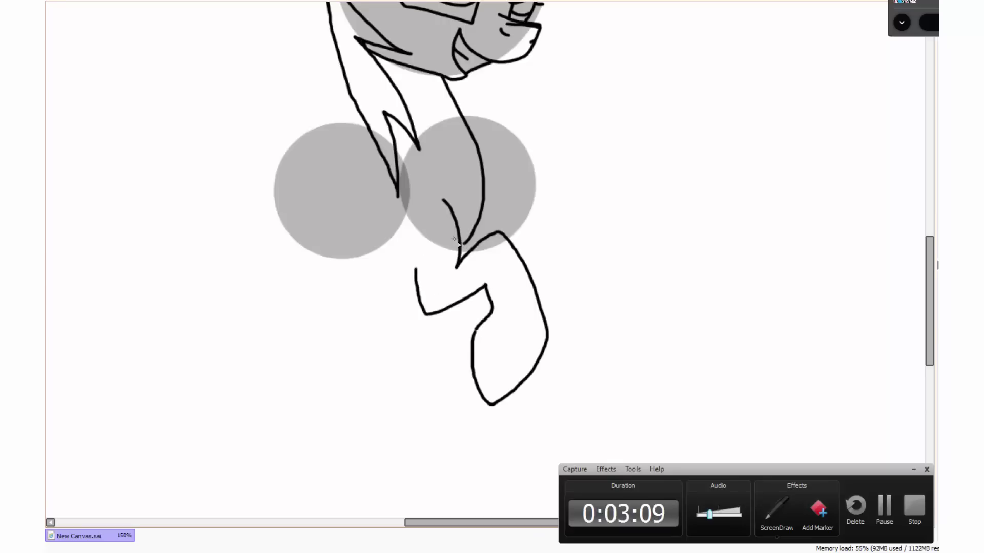
drag(477, 241, 475, 229)
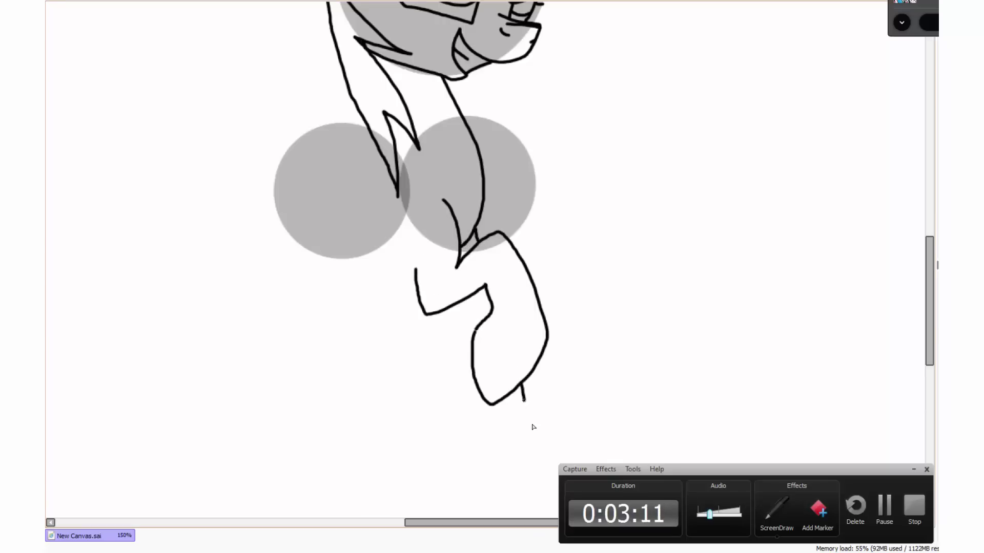
mouse_move(523, 401)
mouse_down()
mouse_move(553, 475)
mouse_move(491, 480)
mouse_move(450, 341)
mouse_move(452, 311)
mouse_move(475, 436)
mouse_up()
key(ctrl+z)
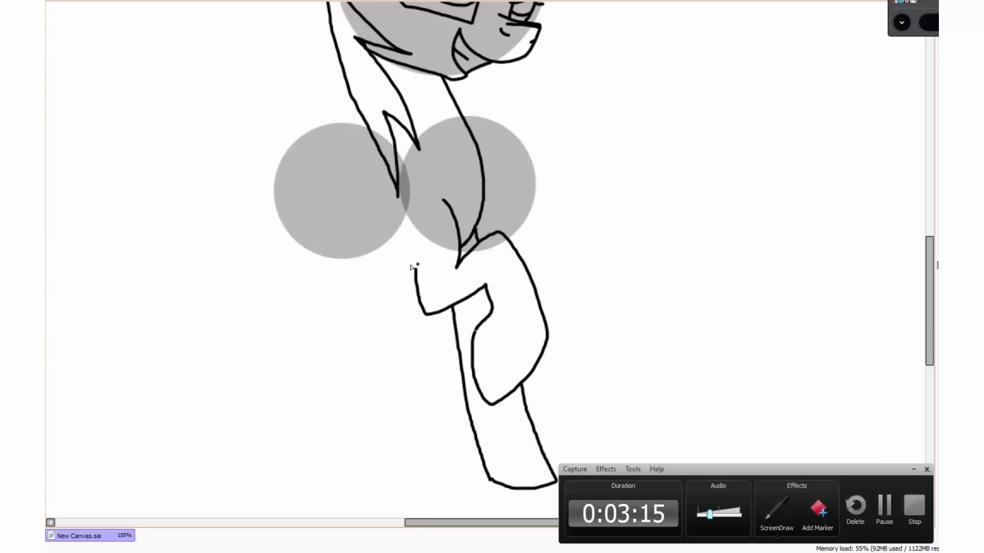
Draw the second pony's belly, back and rump around the rear body circle, plus both hind legs with hooves.
drag(417, 265, 360, 253)
mouse_move(368, 128)
mouse_down()
mouse_move(316, 125)
mouse_move(280, 185)
mouse_up()
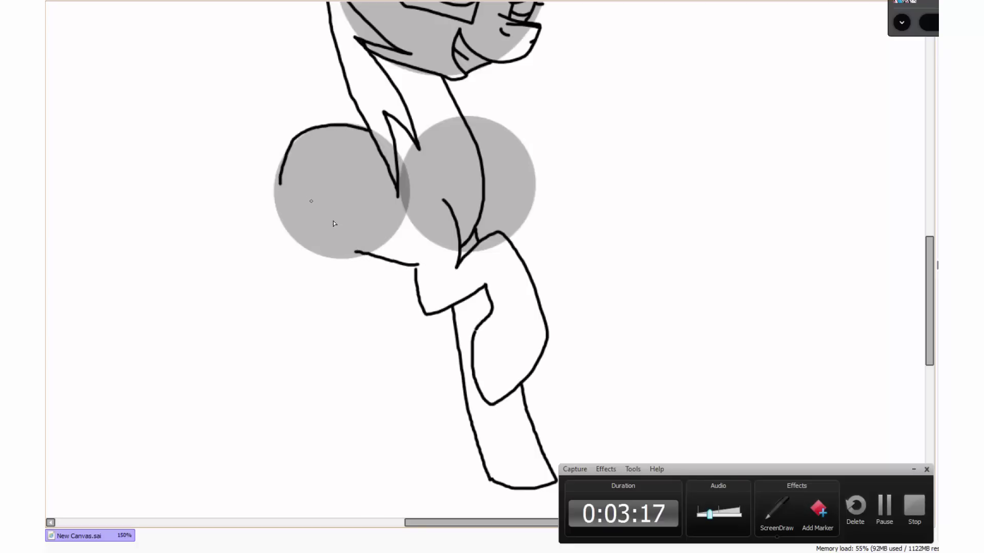
mouse_move(362, 231)
mouse_down()
mouse_move(298, 296)
mouse_move(264, 496)
mouse_up()
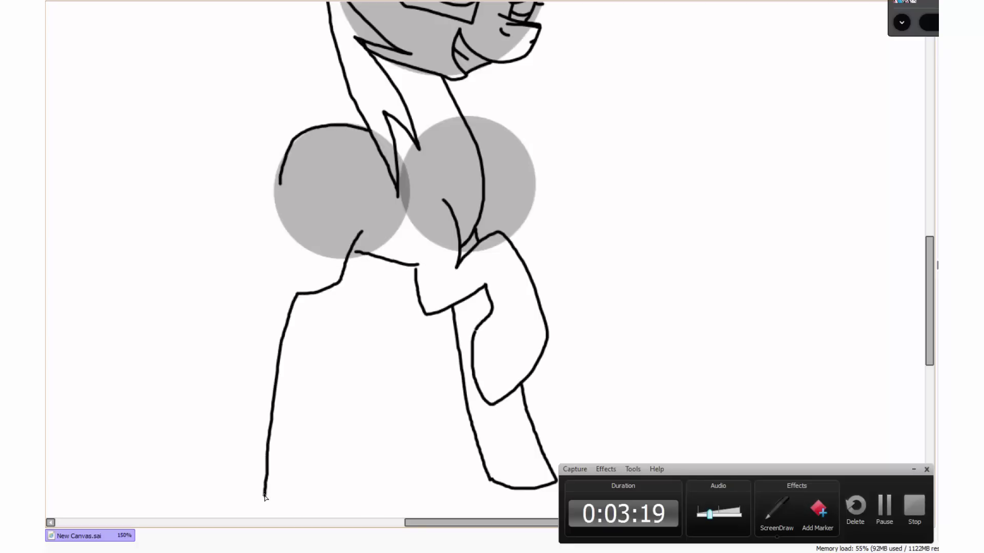
mouse_move(280, 184)
mouse_down()
mouse_move(193, 497)
mouse_move(258, 499)
mouse_up()
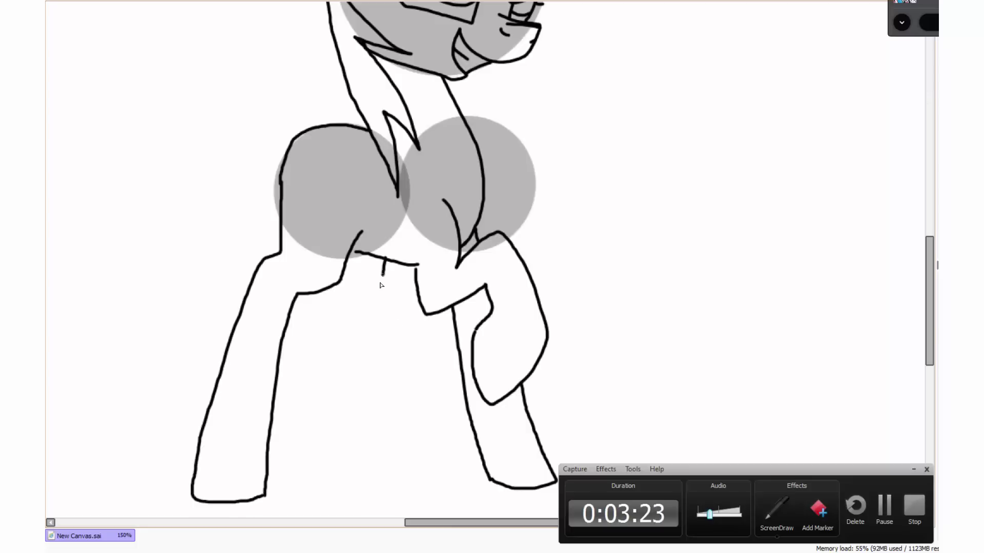
mouse_move(381, 285)
mouse_down()
mouse_move(344, 306)
mouse_move(361, 469)
mouse_move(331, 483)
mouse_move(307, 295)
mouse_move(296, 355)
mouse_move(314, 480)
mouse_up()
key(ctrl+z)
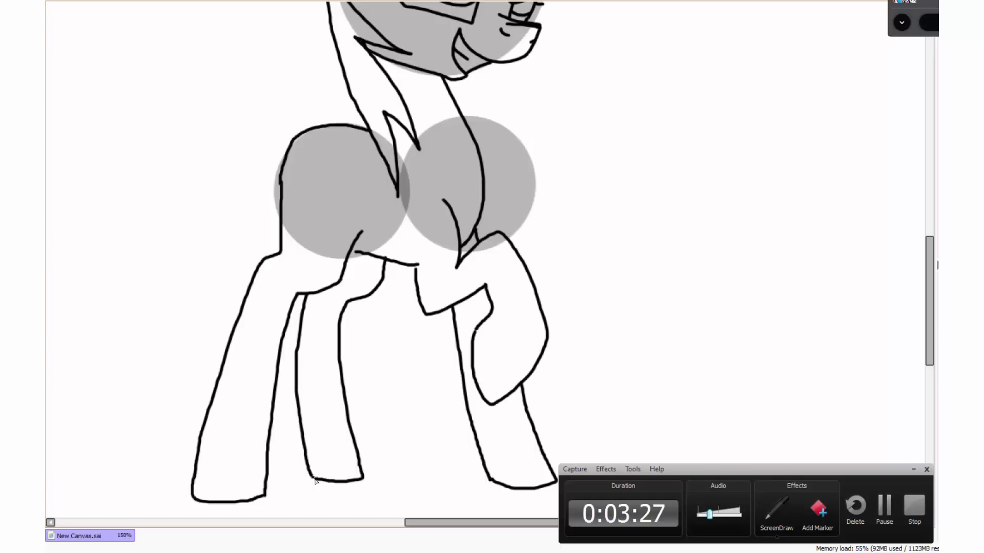
Draw a folded wing with feather lines on the second pony's side, redrawing its outline larger.
mouse_move(403, 155)
mouse_down()
mouse_move(410, 231)
mouse_move(339, 165)
mouse_up()
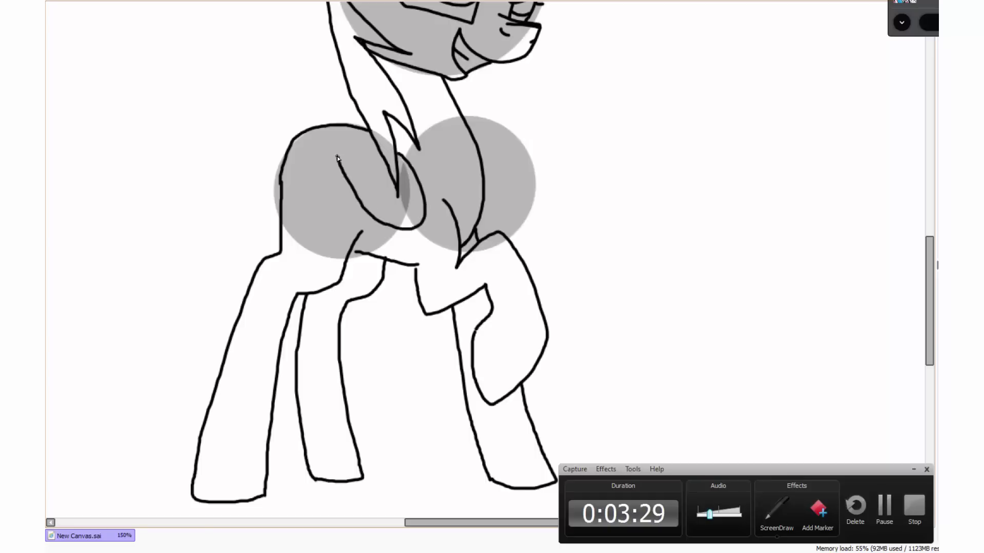
key(ctrl+z)
mouse_move(398, 154)
mouse_down()
mouse_move(333, 192)
mouse_move(343, 146)
mouse_up()
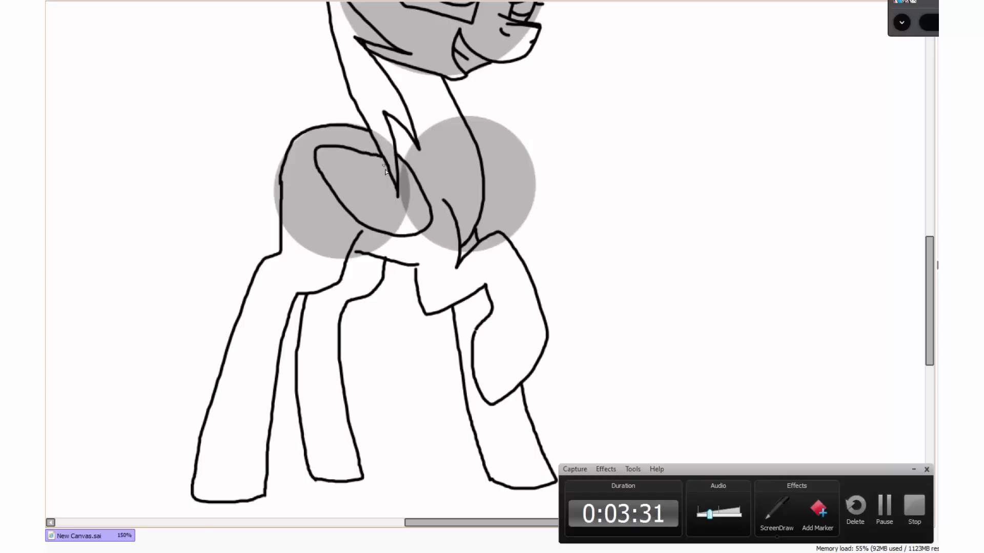
mouse_move(385, 171)
mouse_down()
mouse_move(388, 218)
mouse_move(394, 188)
mouse_move(318, 160)
mouse_up()
key(ctrl+z)
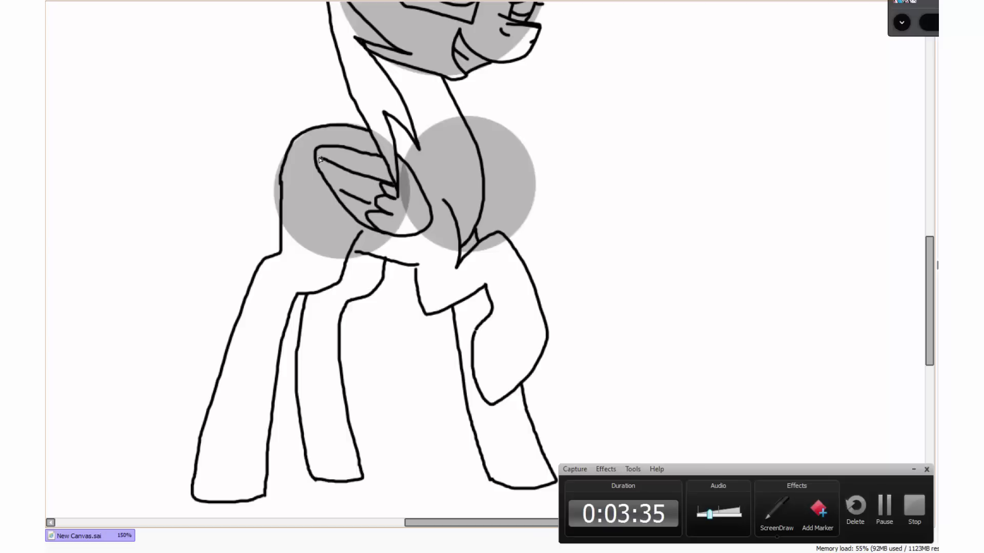
Draw the second pony's bushy, arched tail with jagged tufts and a pointed tip behind the hind legs.
scroll(374, 207, down, 3)
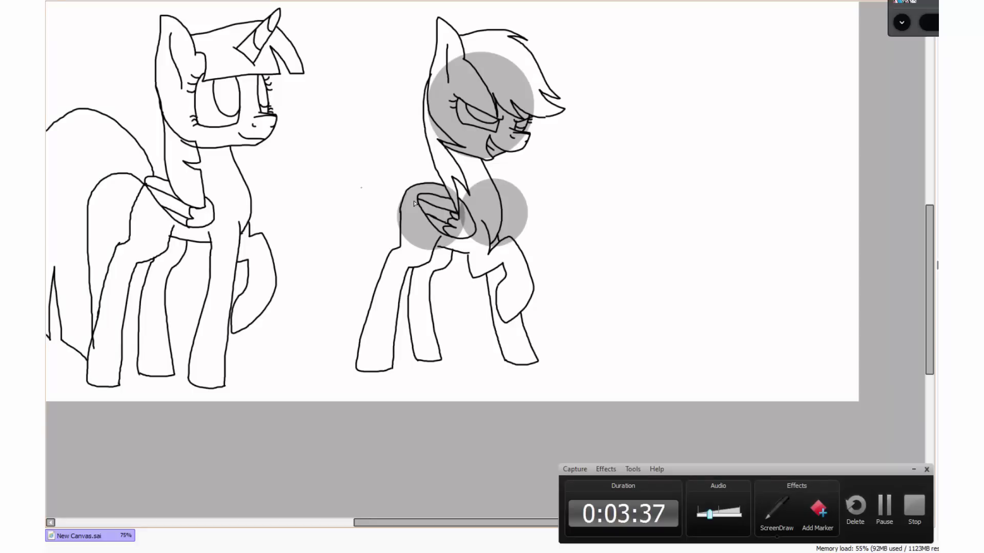
mouse_move(425, 185)
mouse_down()
mouse_move(367, 131)
mouse_move(326, 135)
mouse_move(290, 226)
mouse_move(302, 320)
mouse_up()
drag(314, 280, 298, 343)
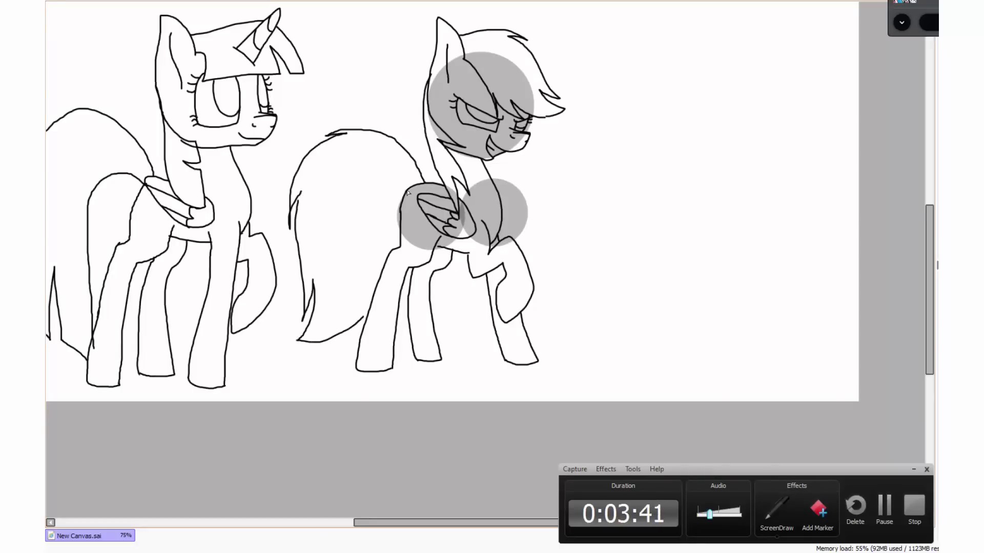
Move the three guide circles onto the empty canvas in front of the second pony.
scroll(347, 251, down, 3)
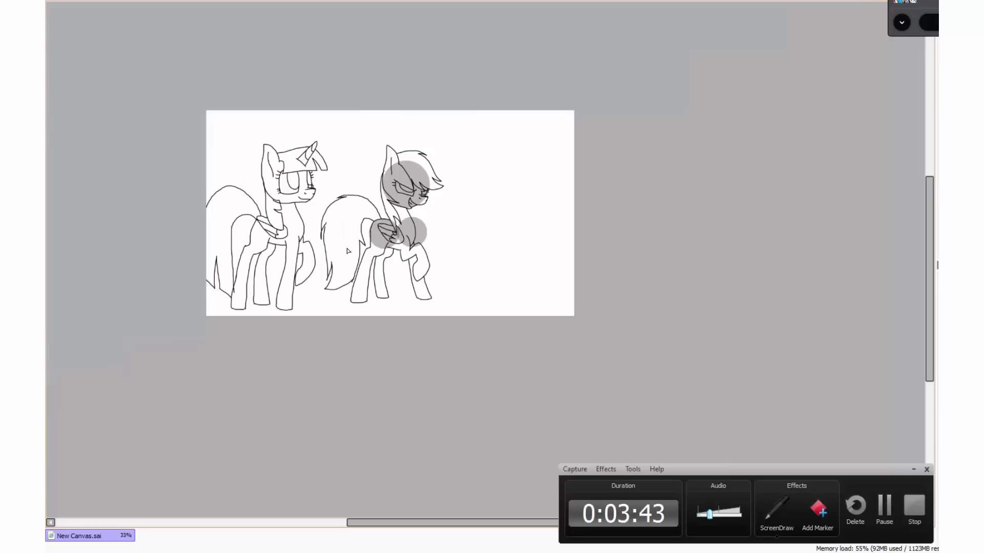
scroll(421, 251, up, 3)
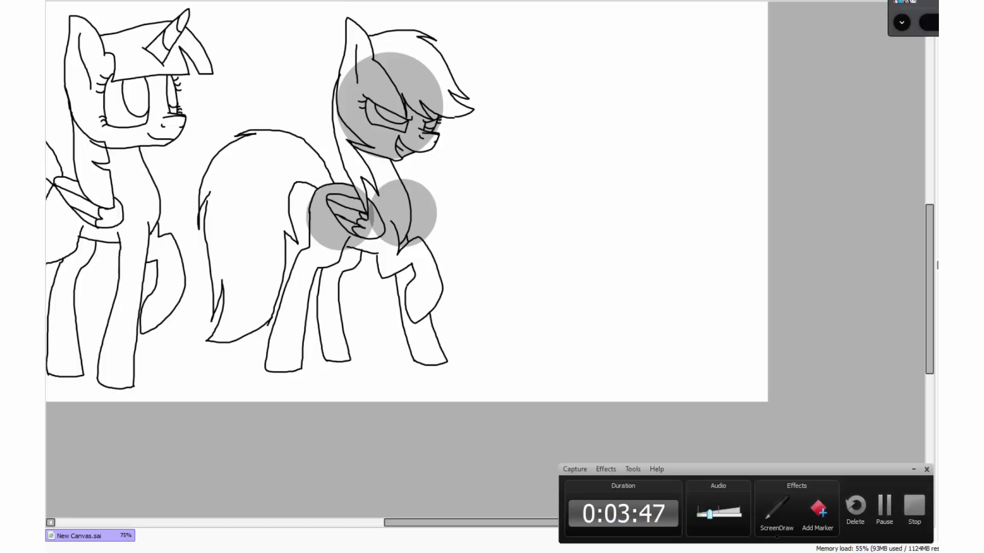
drag(359, 232, 584, 231)
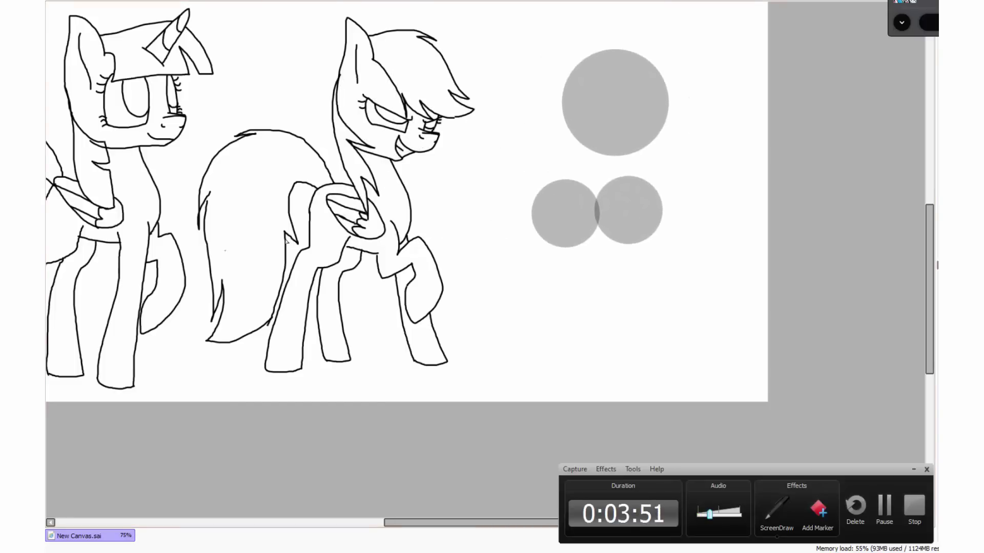
drag(704, 66, 468, 164)
mouse_move(324, 206)
mouse_down()
mouse_move(329, 118)
mouse_move(351, 169)
mouse_up()
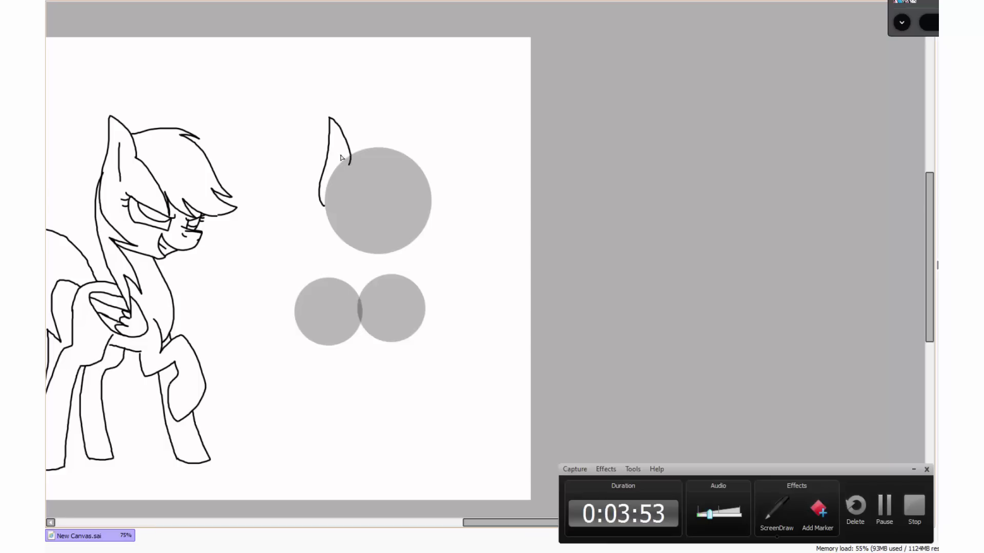
key(ctrl+z)
scroll(328, 169, up, 2)
mouse_move(328, 252)
mouse_down()
mouse_move(348, 103)
mouse_move(397, 170)
mouse_up()
drag(377, 120, 373, 210)
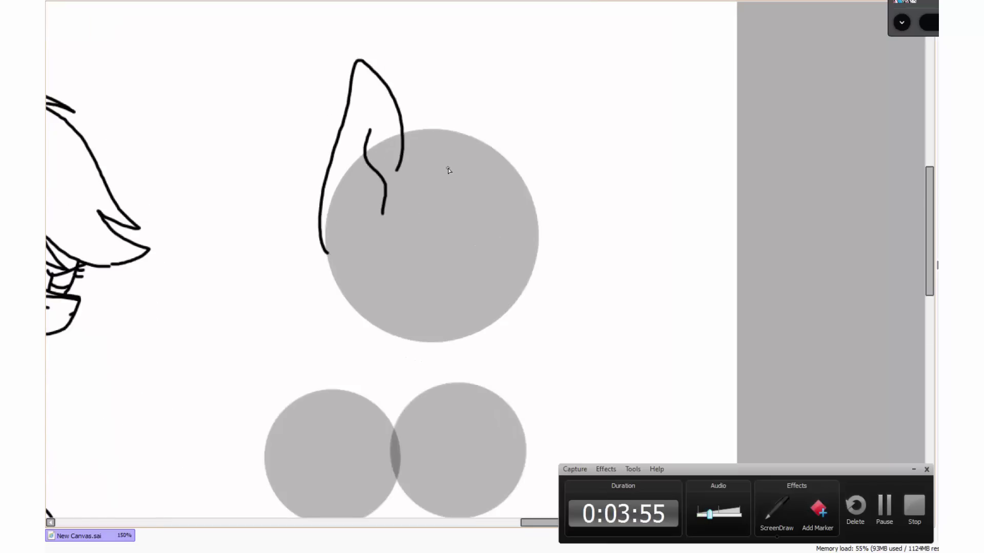
key(ctrl+z)
drag(377, 120, 373, 211)
key(ctrl+z)
drag(377, 116, 370, 225)
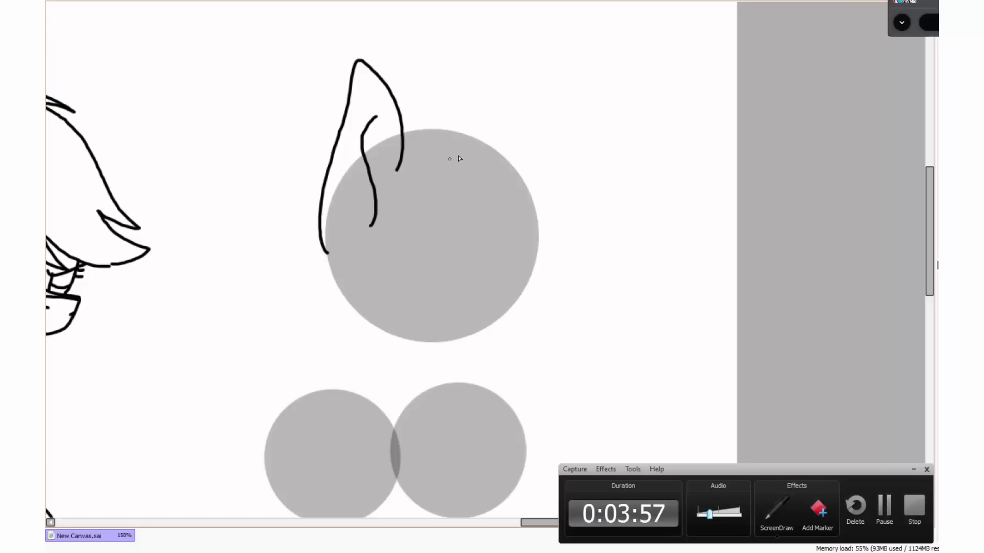
mouse_move(406, 130)
mouse_down()
mouse_move(475, 137)
mouse_move(532, 73)
mouse_move(517, 159)
mouse_up()
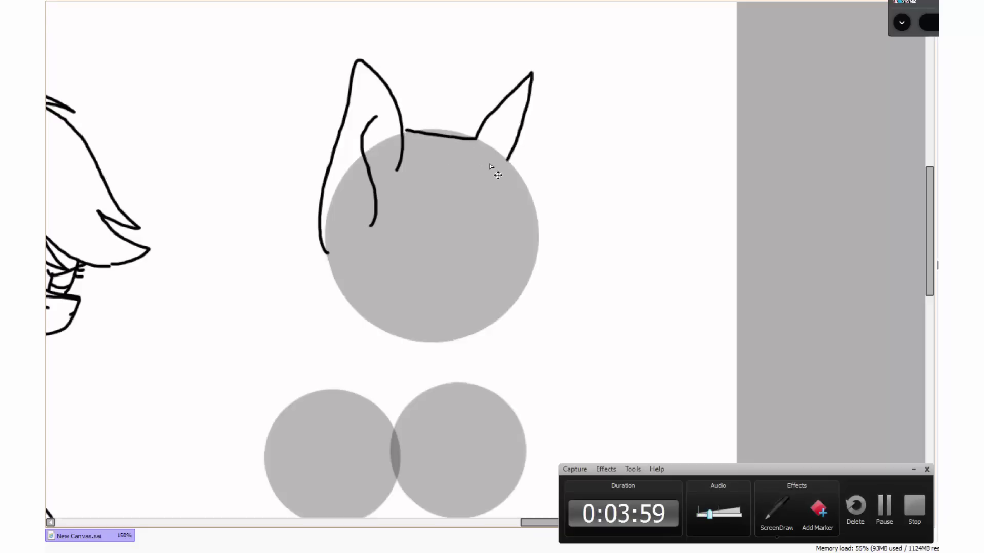
key(ctrl+z)
key(ctrl+z)
key(ctrl+z)
key(ctrl+z)
key(ctrl+z)
scroll(489, 166, down, 3)
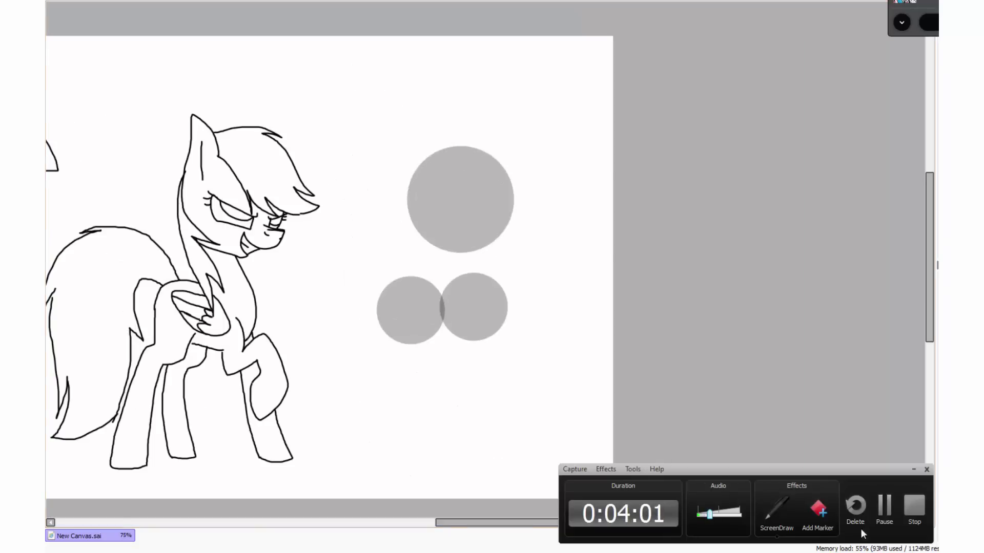